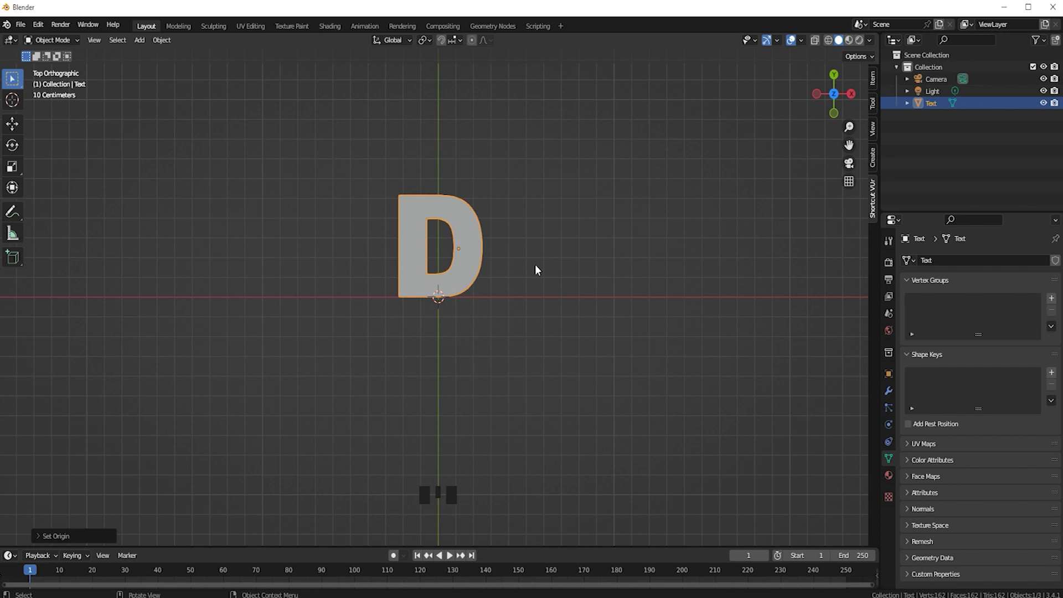
Extrude the whole flat letter D upward about 0.13 m, working from the front view
left_click(834, 113)
left_click(617, 268)
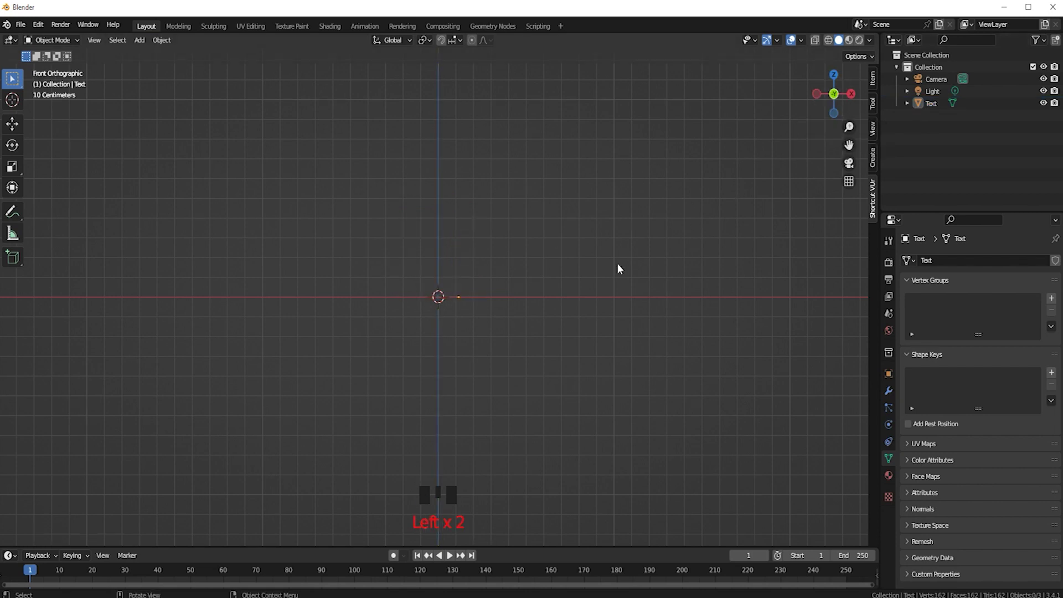
key("Tab")
key("a")
middle_click_drag(600, 264, 586, 304)
left_click(817, 109)
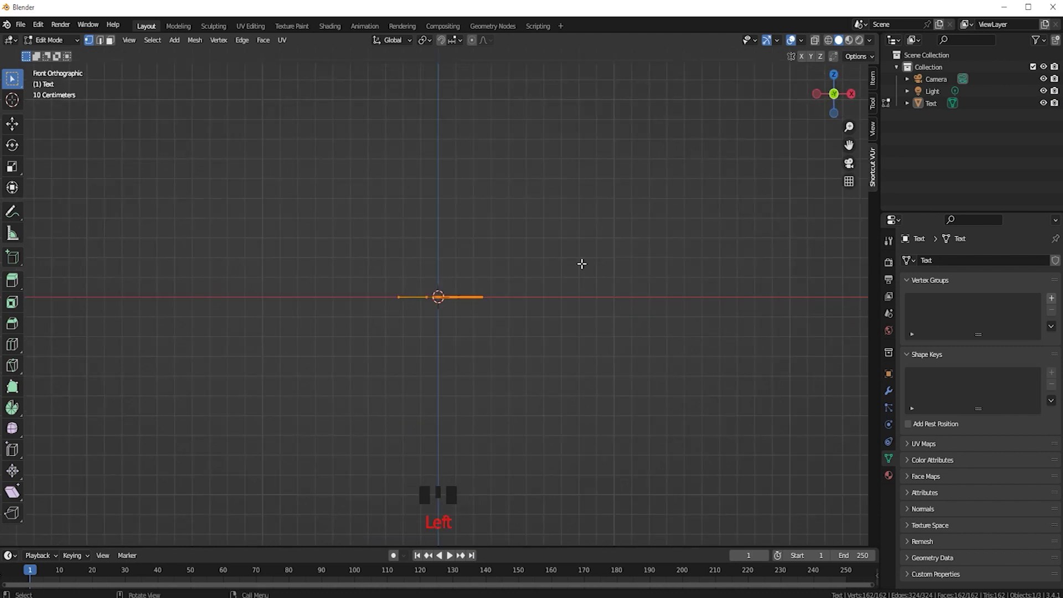
key("e")
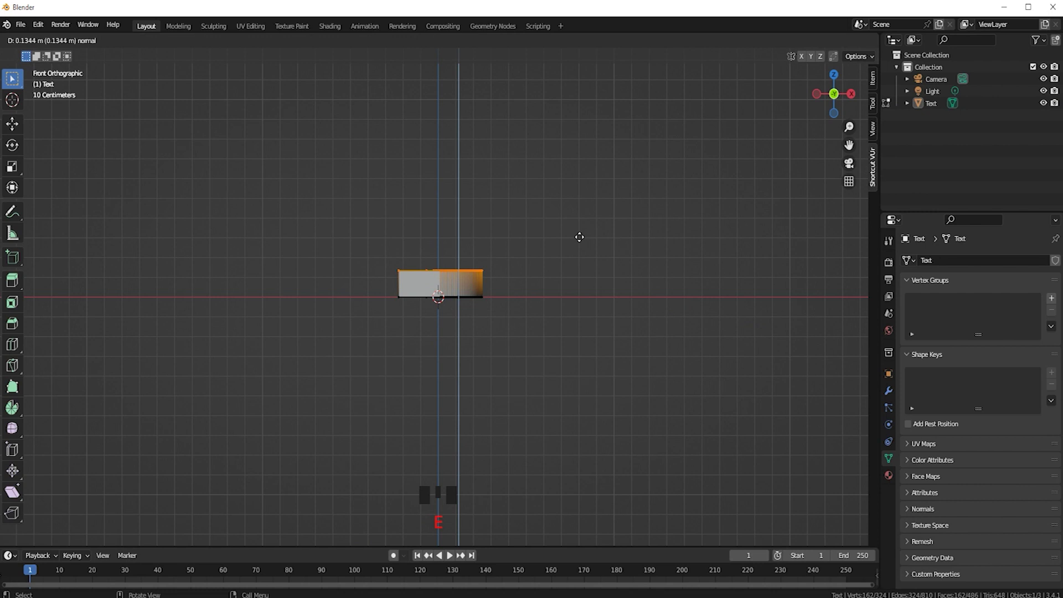
left_click(579, 237)
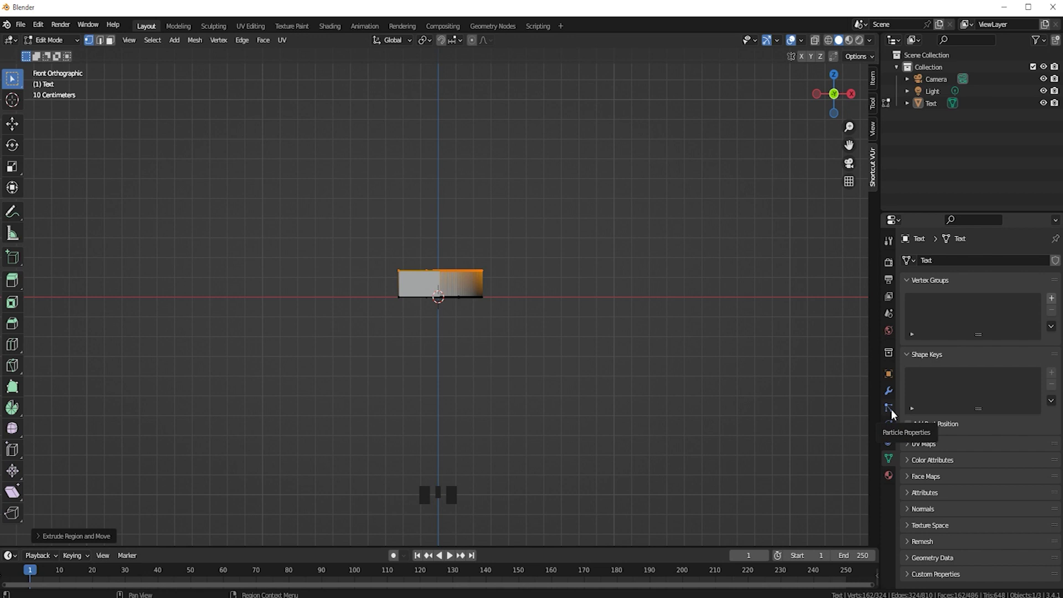
key("Tab")
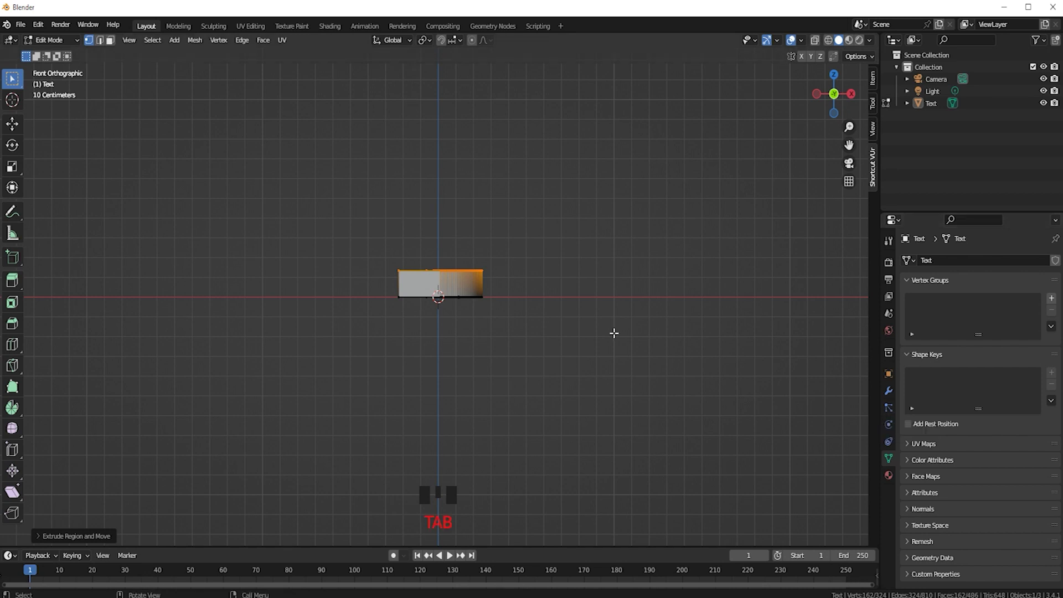
Apply a Sharp Remesh modifier to the letter with octree depth 7, Remove Disconnected off and Smooth Shading on
middle_click_drag(613, 334, 553, 419)
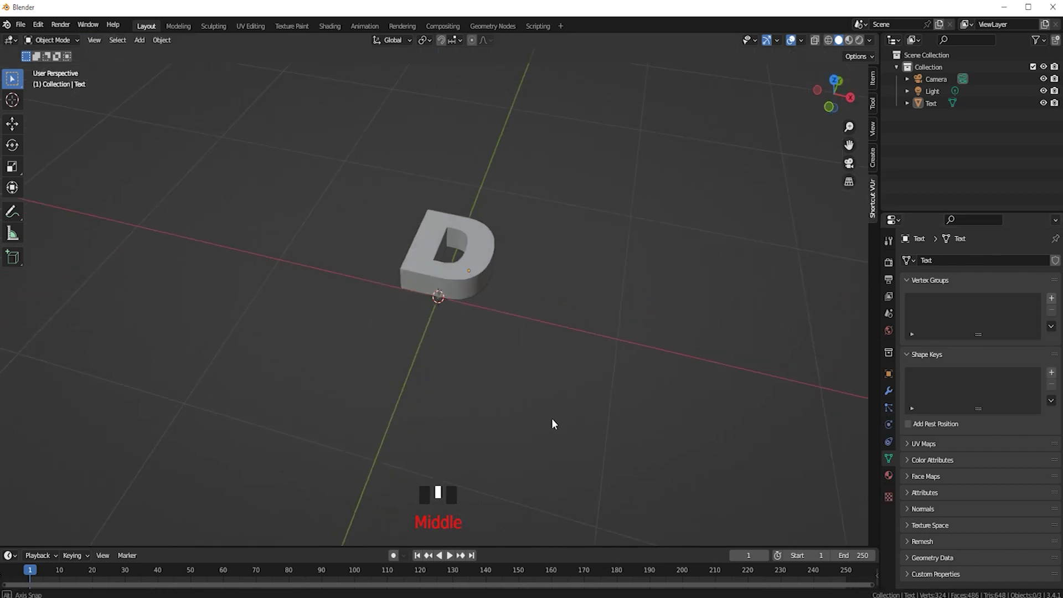
left_click(889, 391)
left_click(939, 261)
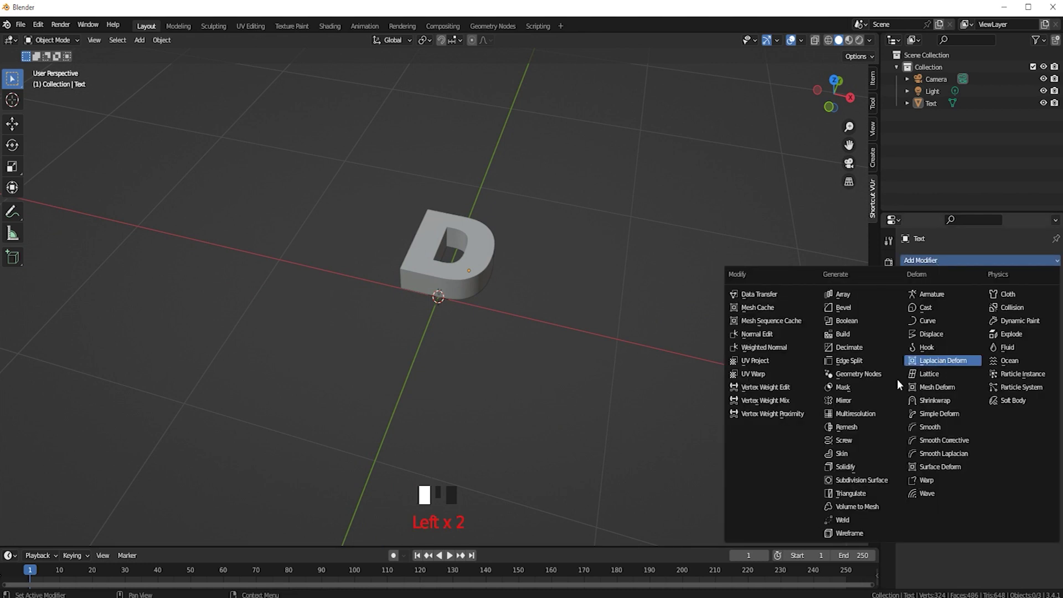
left_click(865, 427)
left_click(1000, 298)
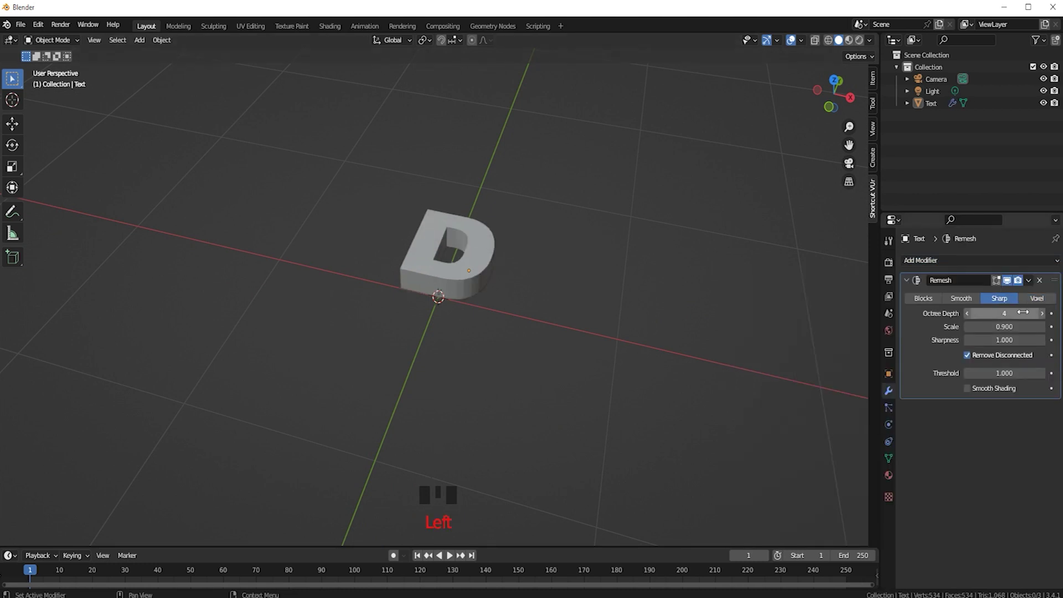
left_click(1042, 313)
left_click(1042, 314)
left_click(1042, 313)
left_click(969, 355)
left_click(967, 389)
scroll(550, 284, "up", 5)
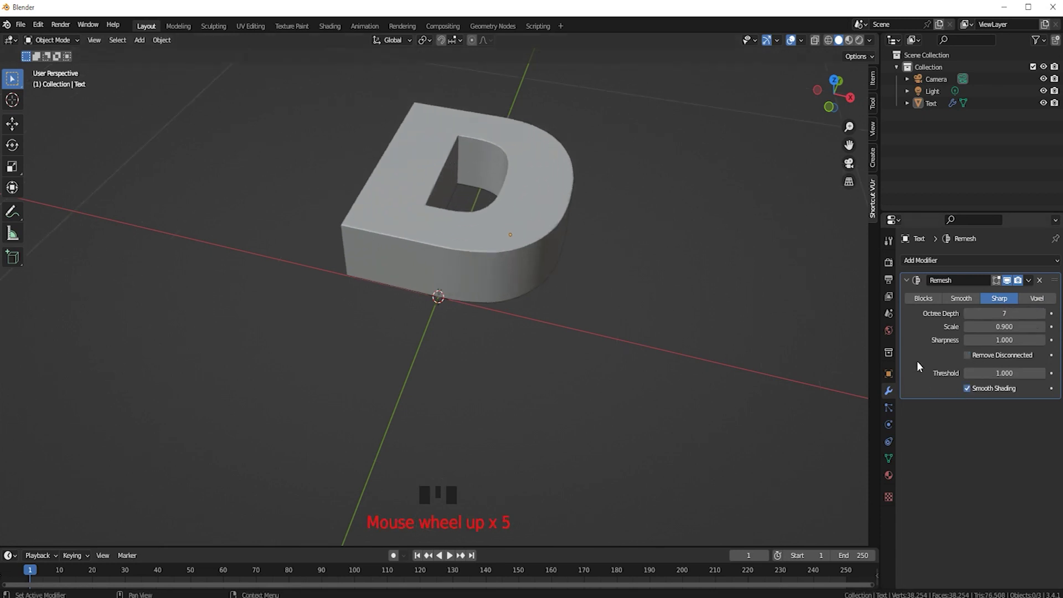
key("ctrl+a")
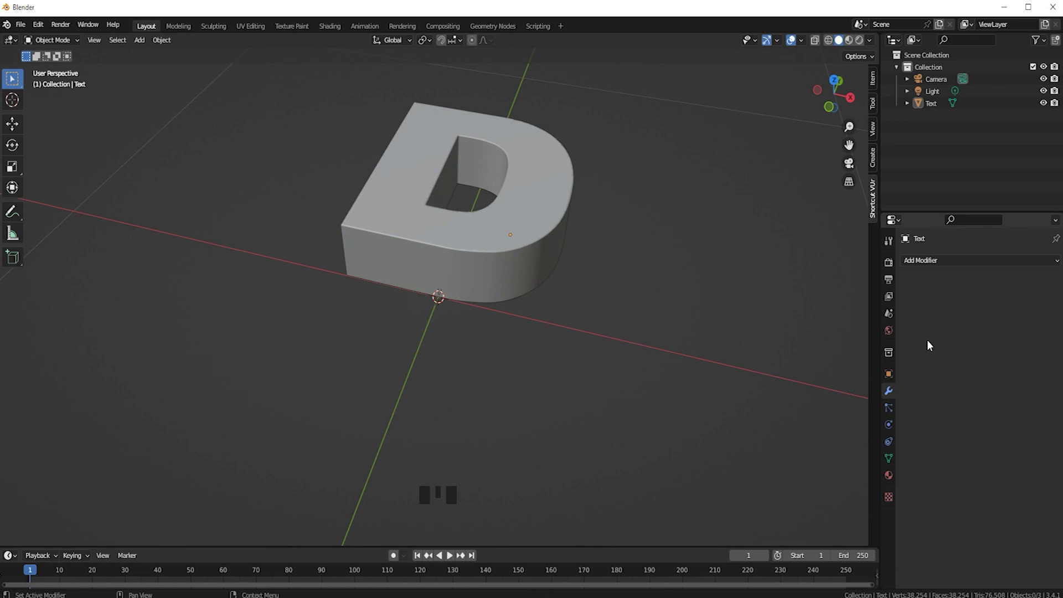
Select all sharp edges of the letter's mesh and add a vertex group
key("Tab")
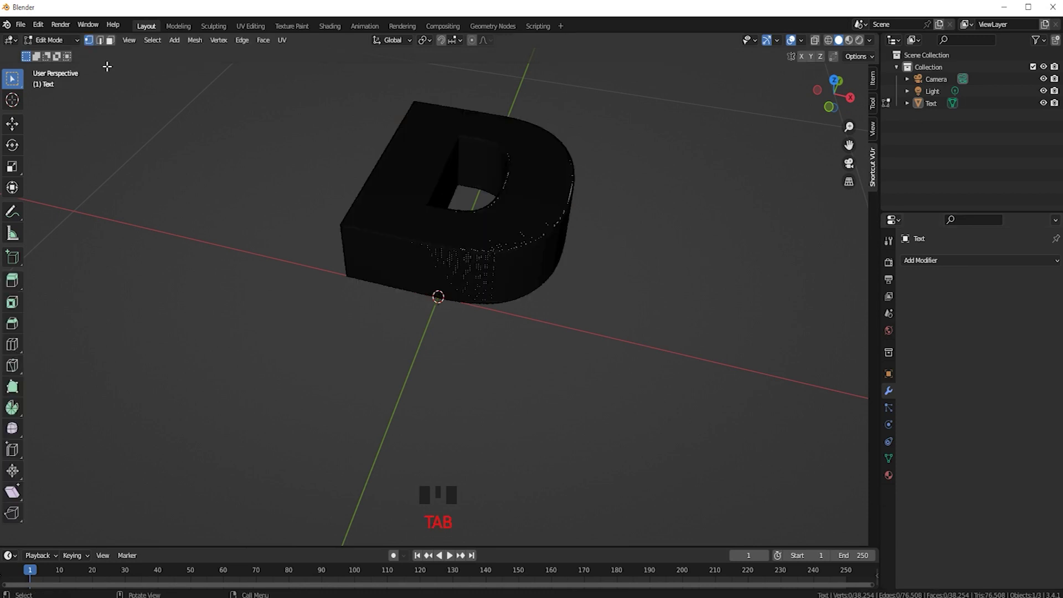
left_click(153, 40)
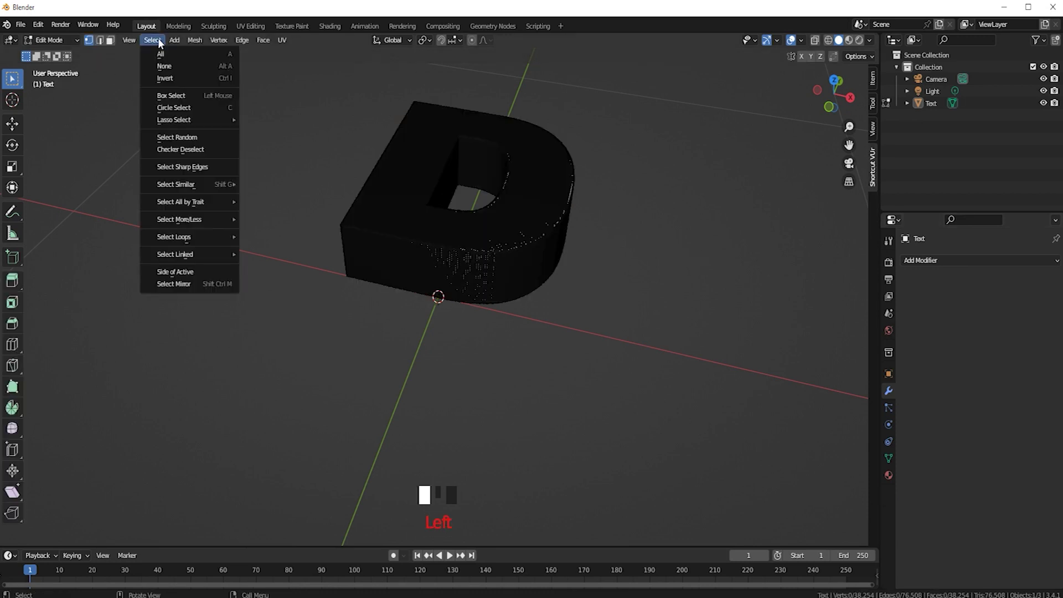
left_click(184, 169)
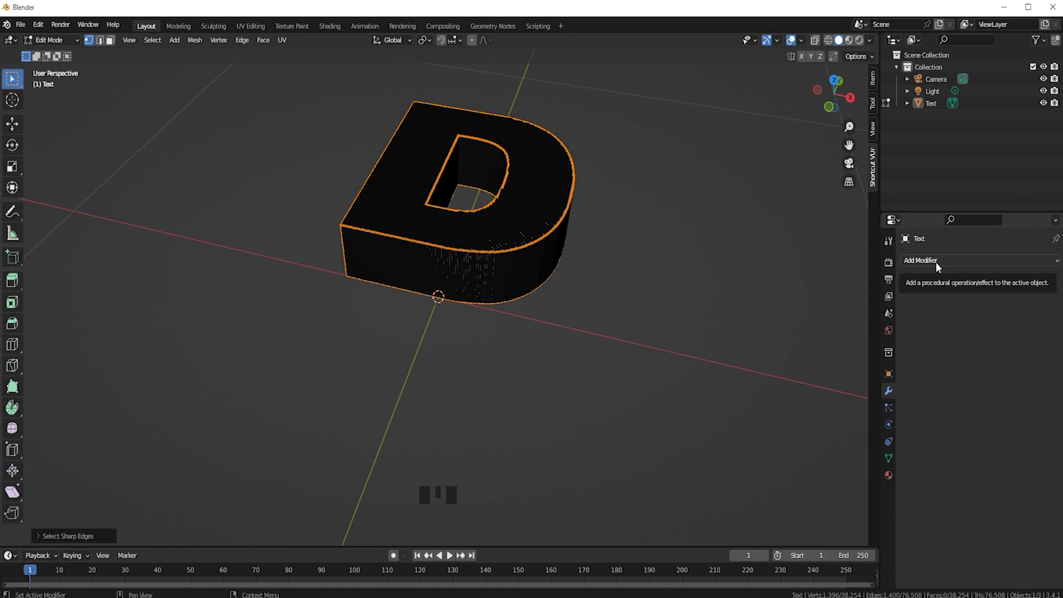
left_click(889, 459)
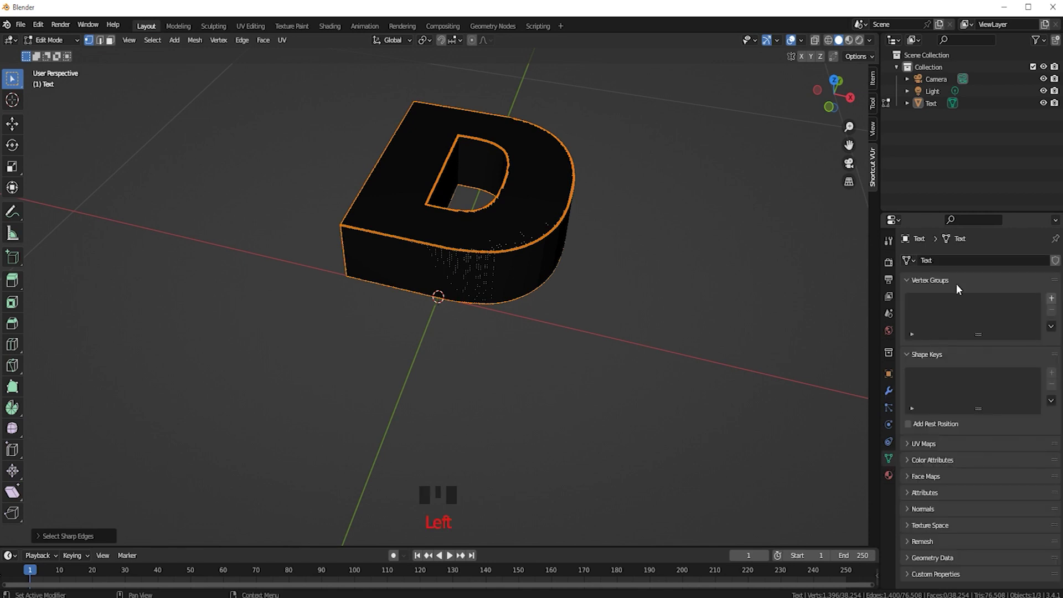
left_click(1051, 300)
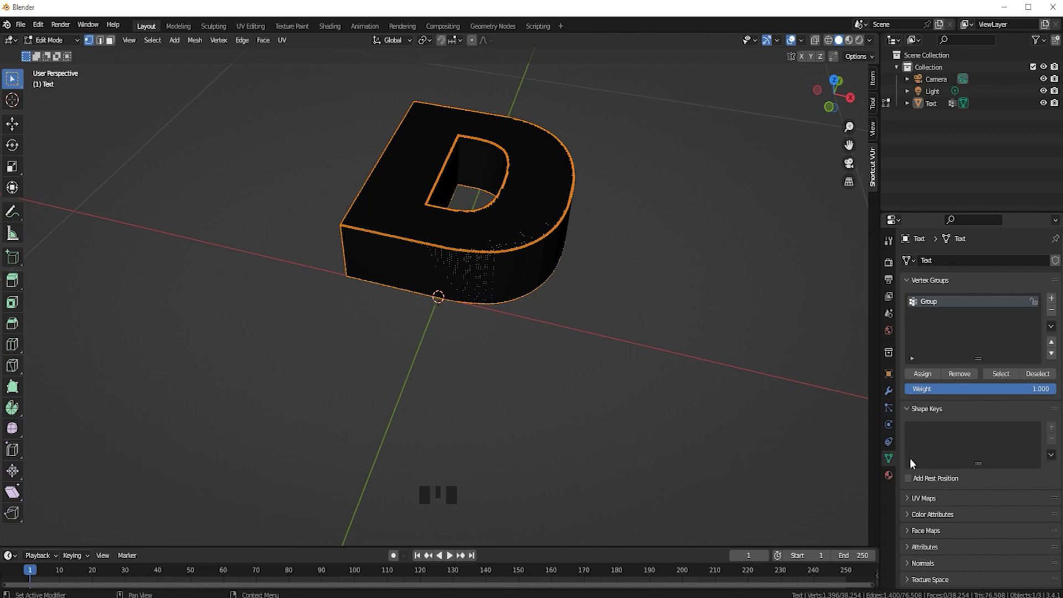
key("Tab")
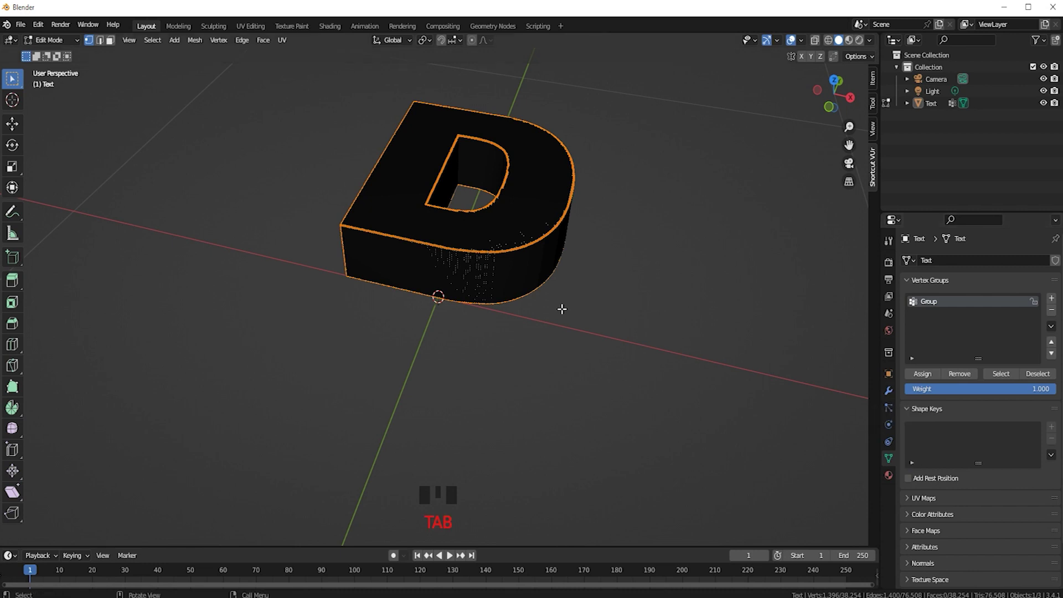
Add a Bevel modifier to the letter with 3 segments
left_click(888, 391)
left_click(956, 258)
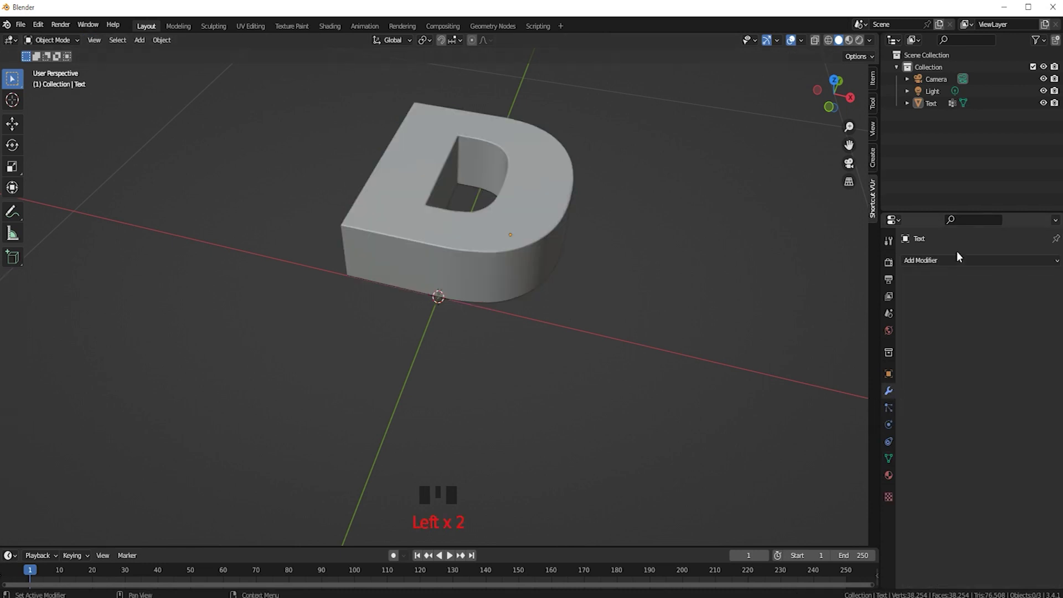
left_click(830, 311)
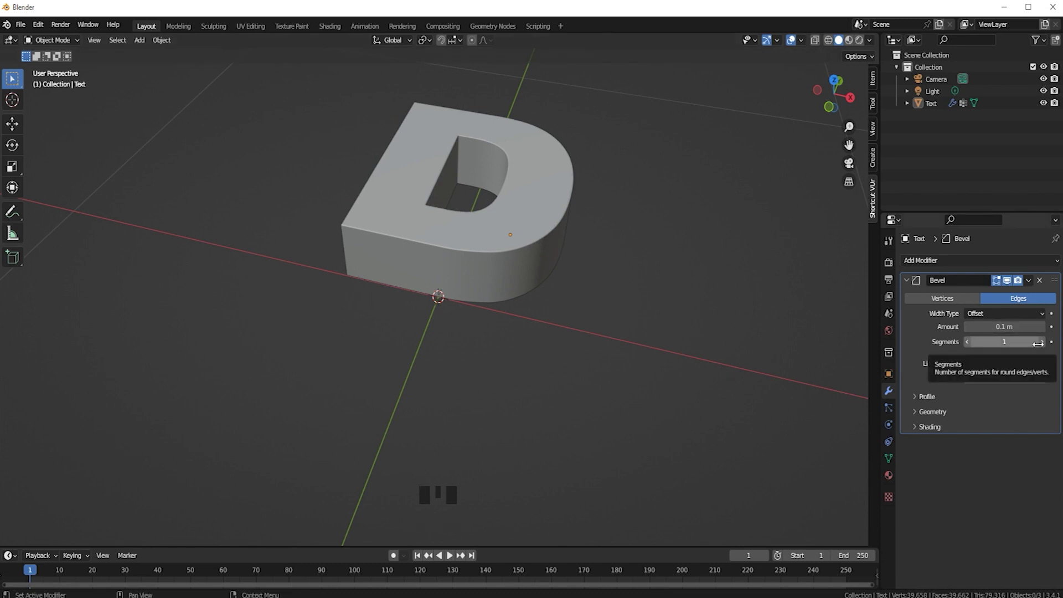
left_click(1042, 343)
left_click(1043, 342)
Limit the bevel to the vertex group named Group and apply the modifier
left_click(1013, 364)
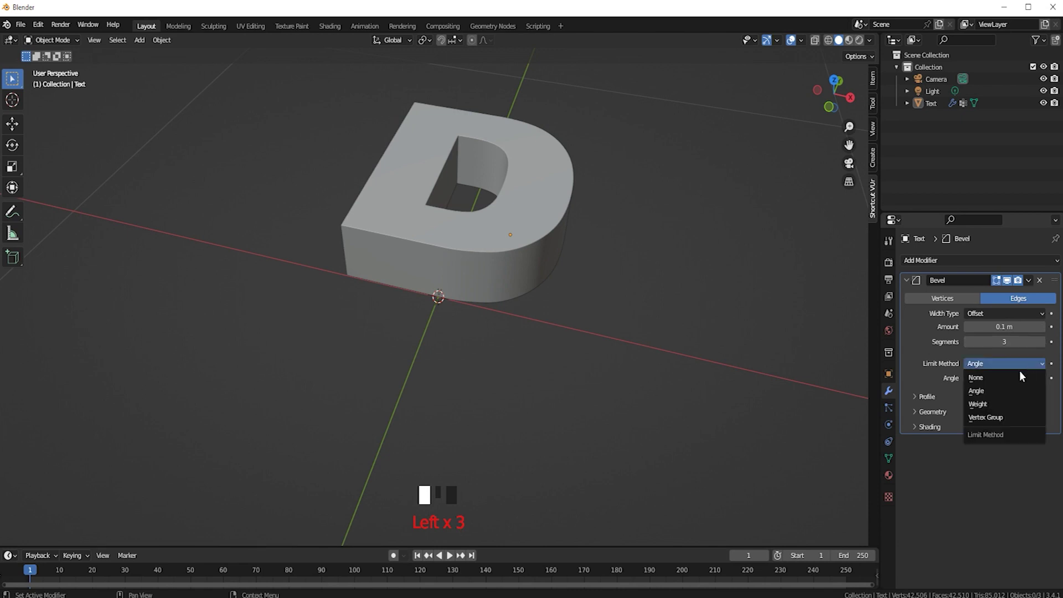
left_click(995, 419)
left_click(988, 378)
left_click(942, 396)
scroll(498, 256, "up", 3)
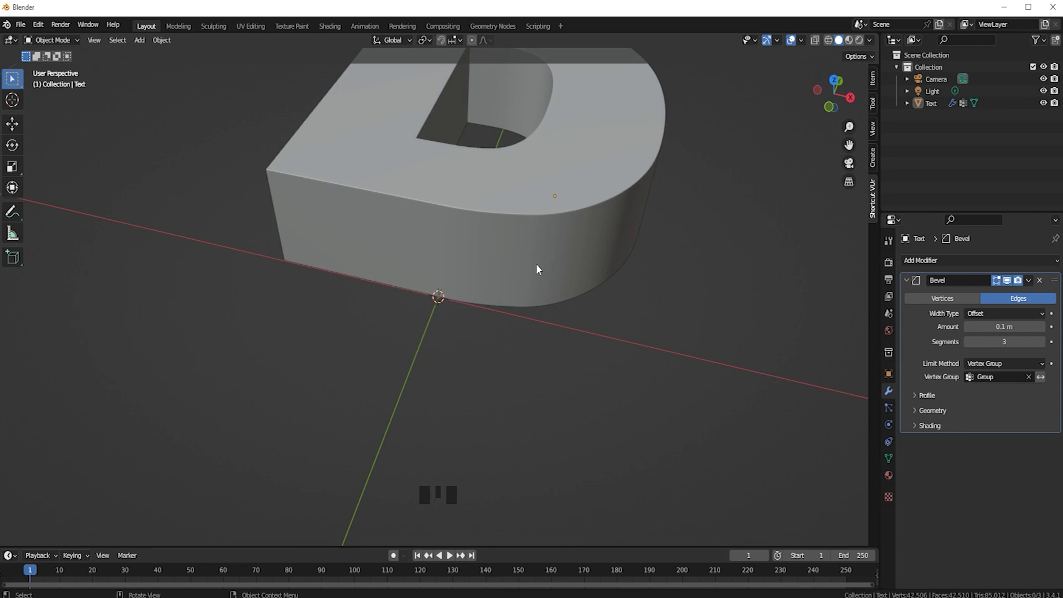
key("ctrl+a")
left_click(1029, 280)
left_click(1016, 294)
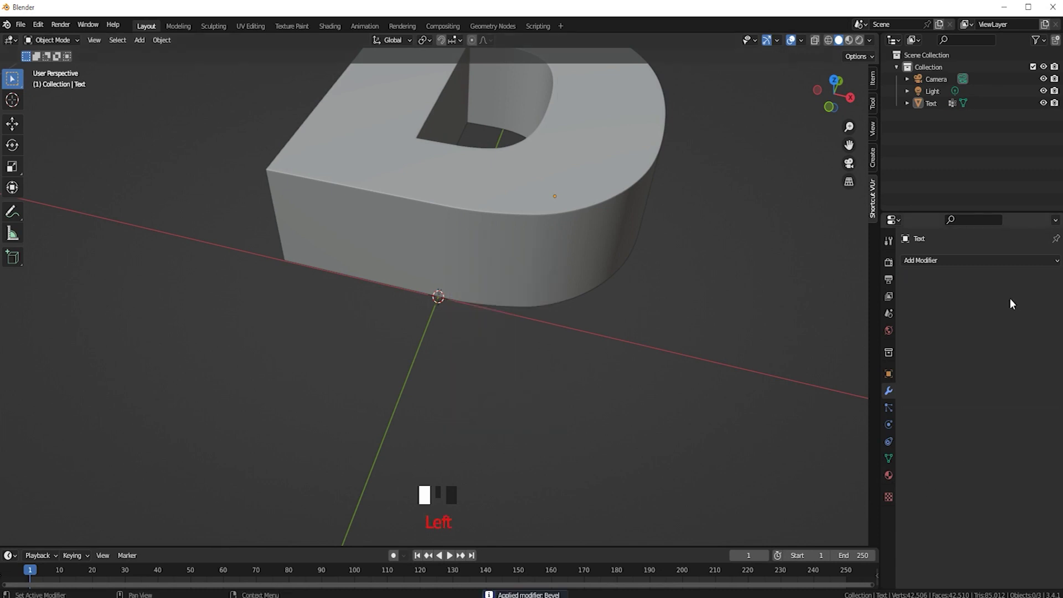
left_click(889, 424)
left_click(936, 292)
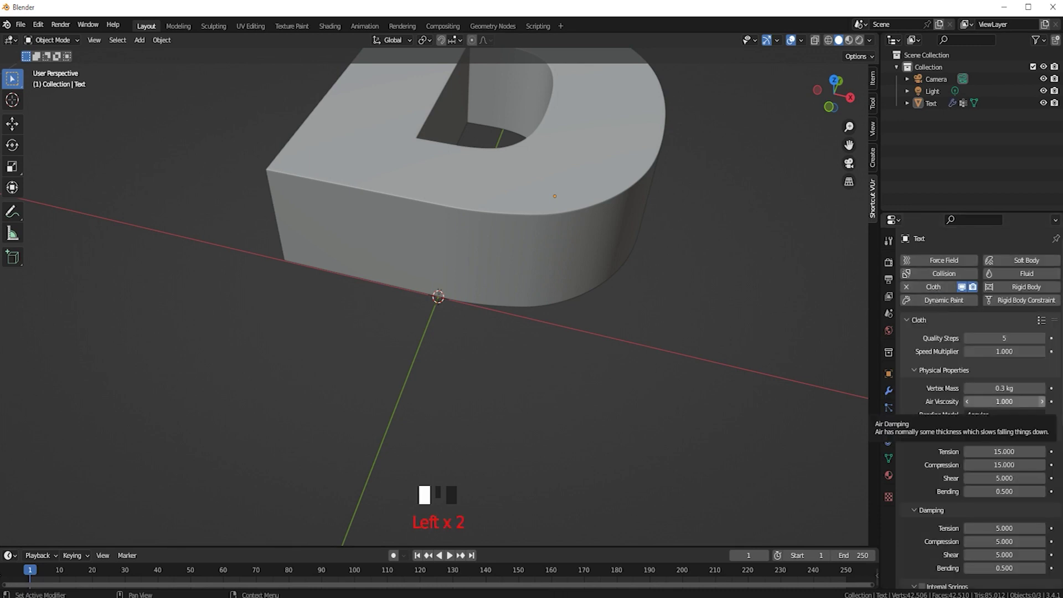
left_click(1026, 339)
type("7")
key("Return")
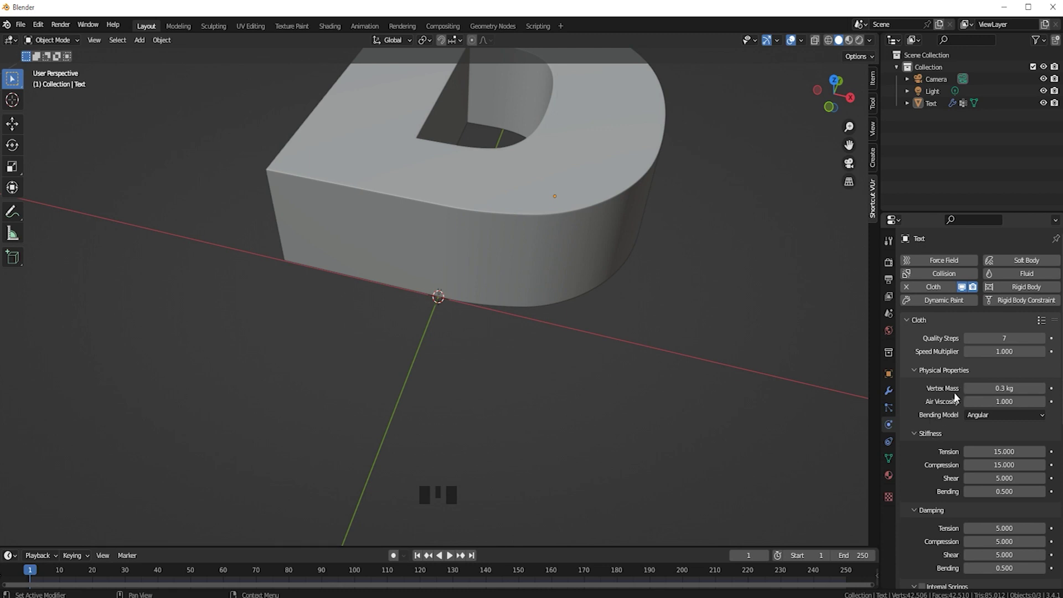
scroll(948, 428, "down", 2)
scroll(953, 428, "up", 2)
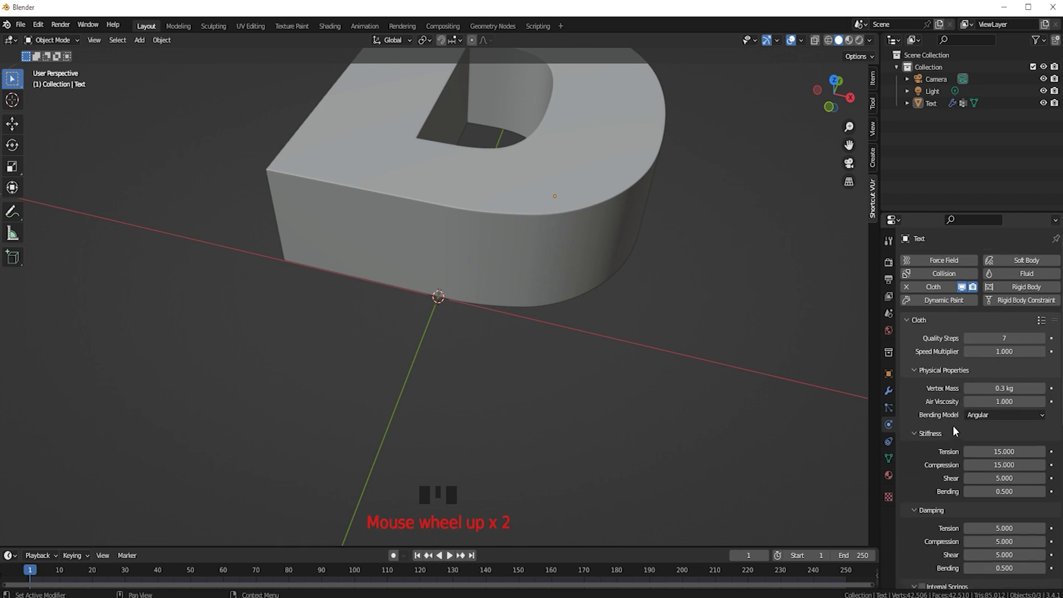
scroll(930, 400, "down", 5)
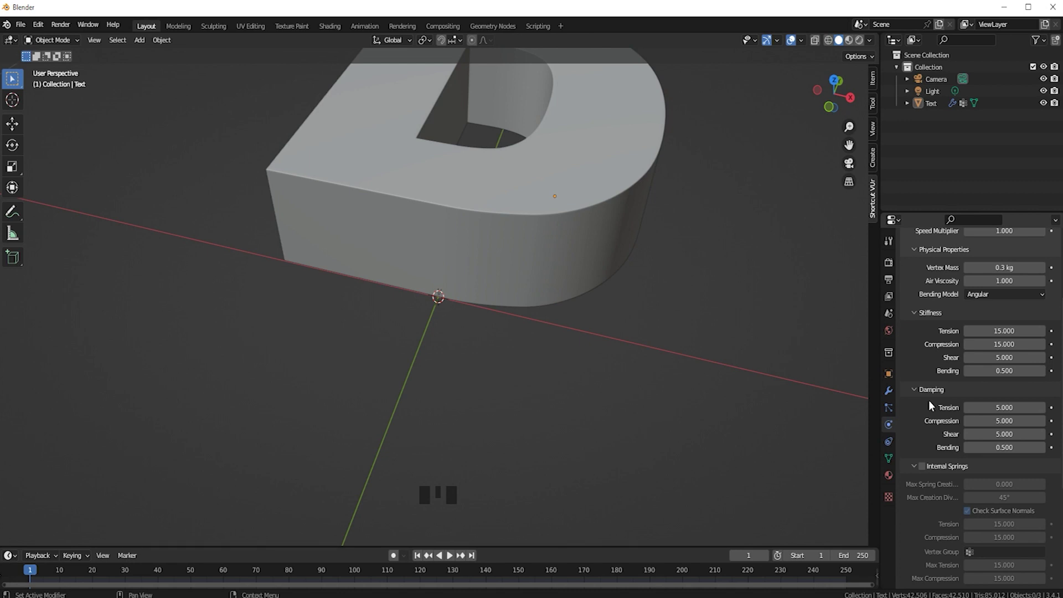
scroll(908, 437, "down", 10)
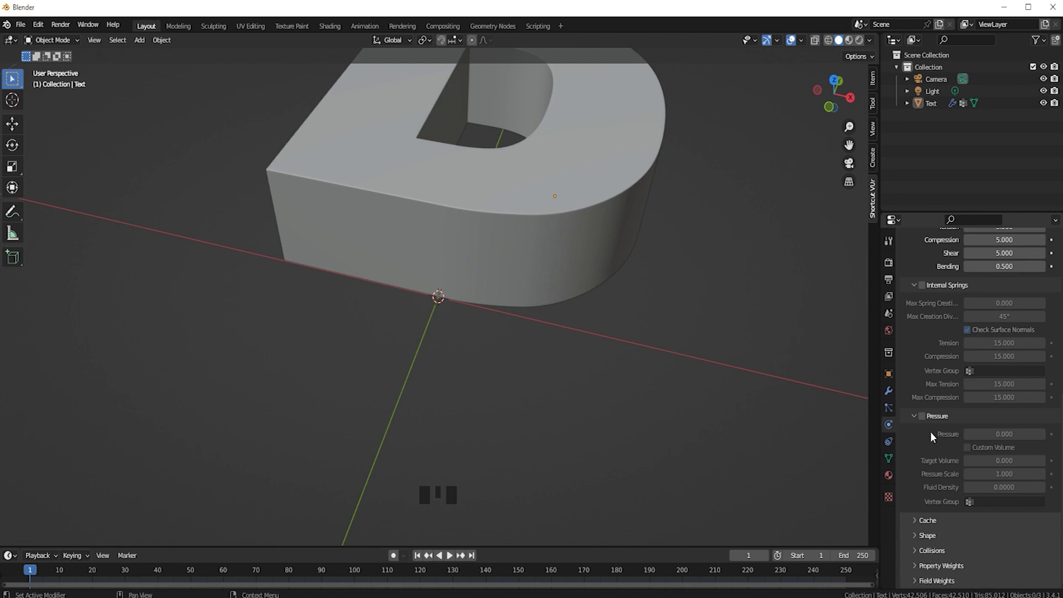
scroll(922, 459, "up", 13)
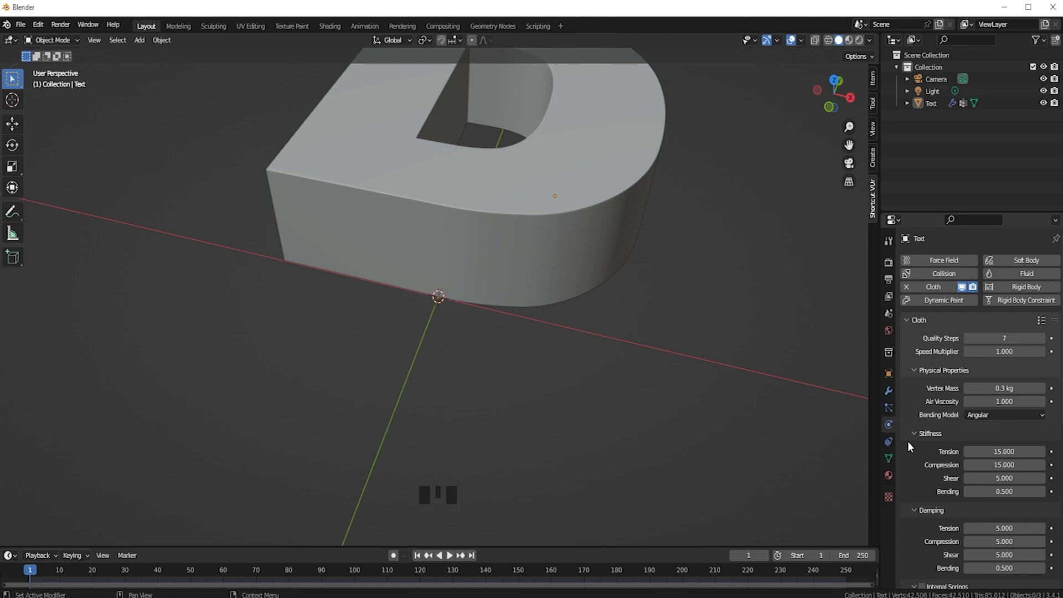
scroll(1009, 390, "down", 2)
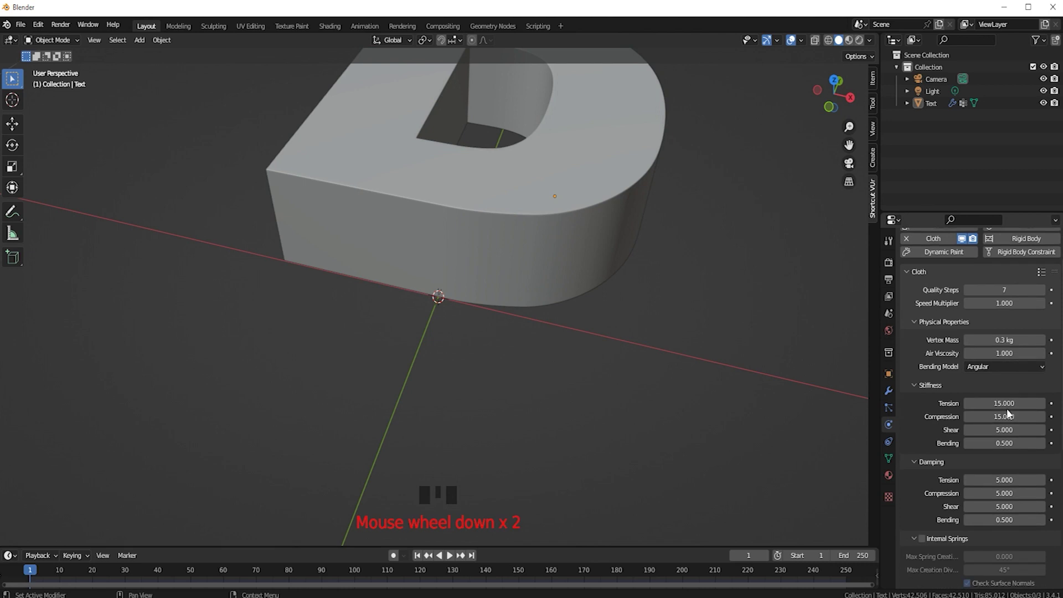
left_click(1008, 404)
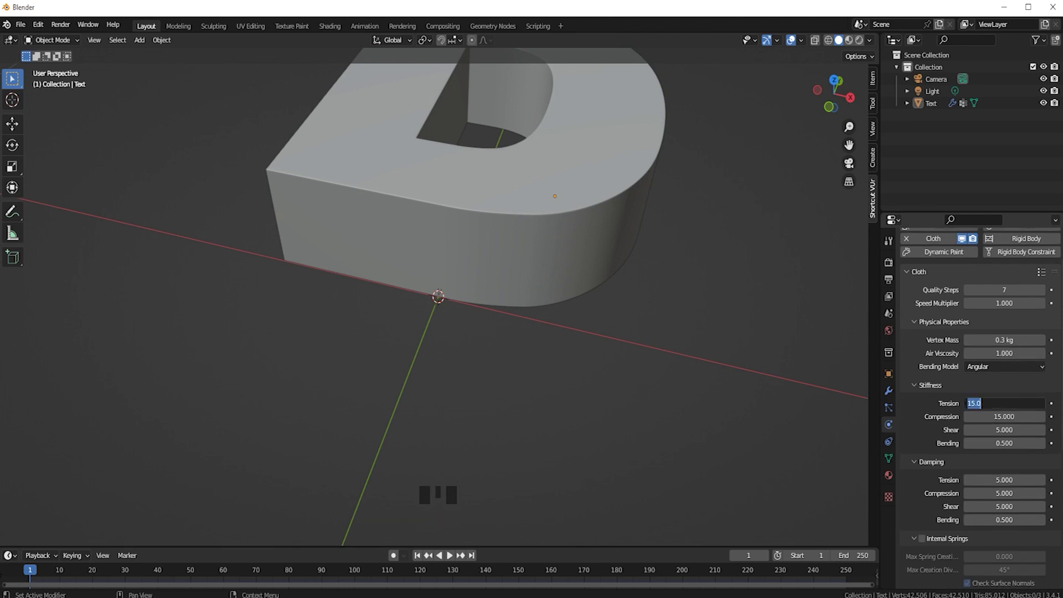
type("2000")
left_click(1012, 414)
left_click(1017, 418)
type("2")
left_click(1017, 432)
type("2")
key("Return")
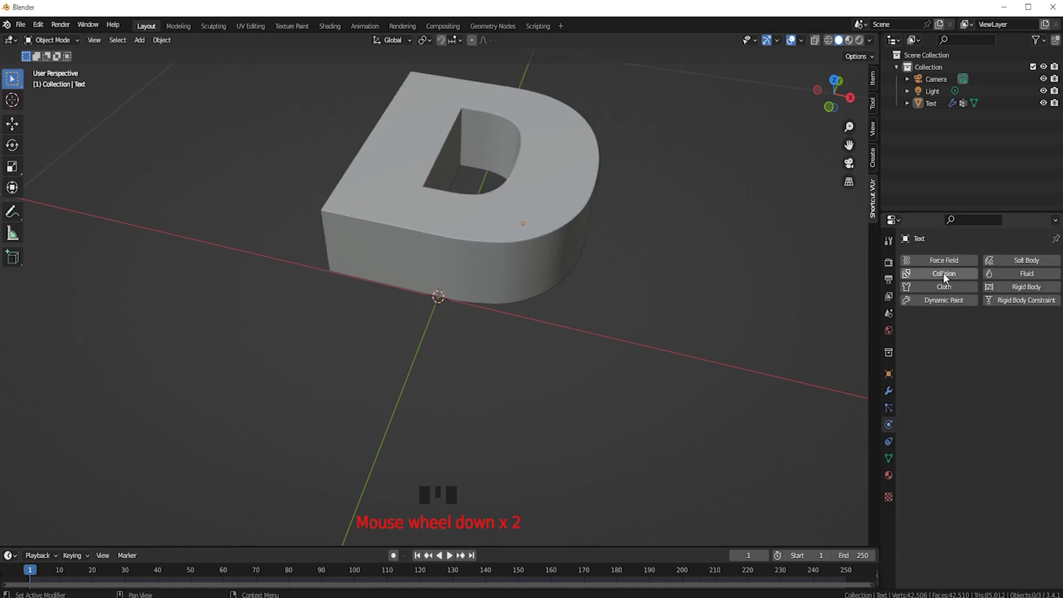
Add Cloth physics to the letter and set its quality steps to 7
left_click(942, 287)
left_click(1014, 338)
type("7")
key("Return")
Set the cloth's tension, compression and shear stiffness to 2 each
left_click(1013, 452)
type("2000")
key("BackSpace")
key("BackSpace")
key("BackSpace")
double_click(1013, 466)
type("2")
left_click(1013, 480)
double_click(1004, 478)
type("2")
key("Return")
Enable cloth pressure and set it to 1000
scroll(1009, 436, "down", 6)
scroll(993, 455, "down", 4)
left_click(923, 477)
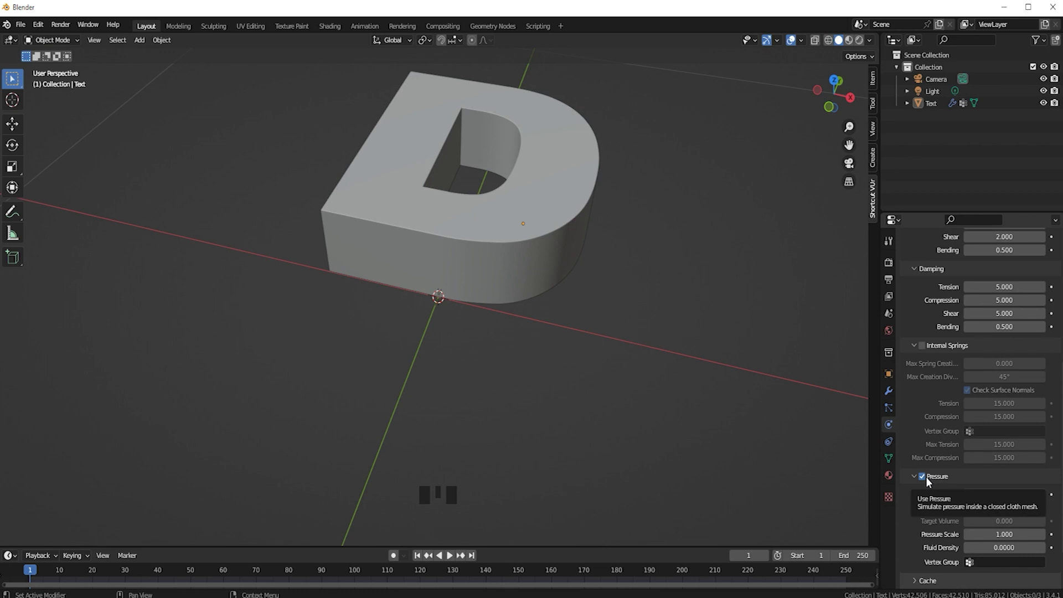
left_click(997, 494)
type("1000")
key("Return")
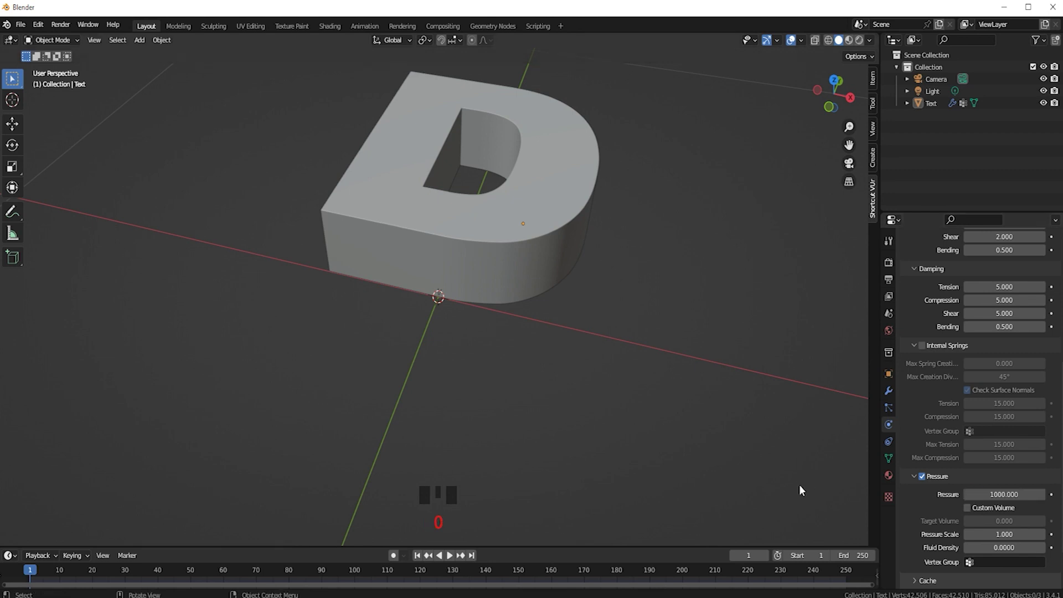
Set the end frame of the cloth simulation cache to 20
scroll(930, 471, "down", 3)
left_click(919, 525)
scroll(956, 470, "down", 6)
left_click(1012, 432)
left_click_drag(1012, 433, 926, 454)
Assign the vertex group named Group as the cloth's pin group in its shape settings
scroll(925, 454, "down", 5)
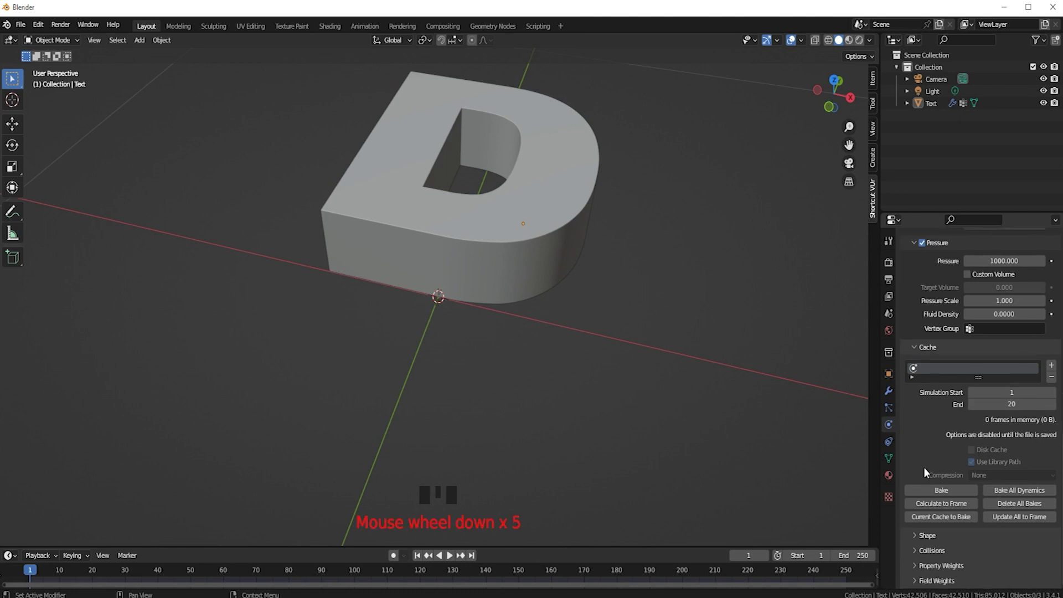
left_click(917, 535)
scroll(923, 429, "down", 2)
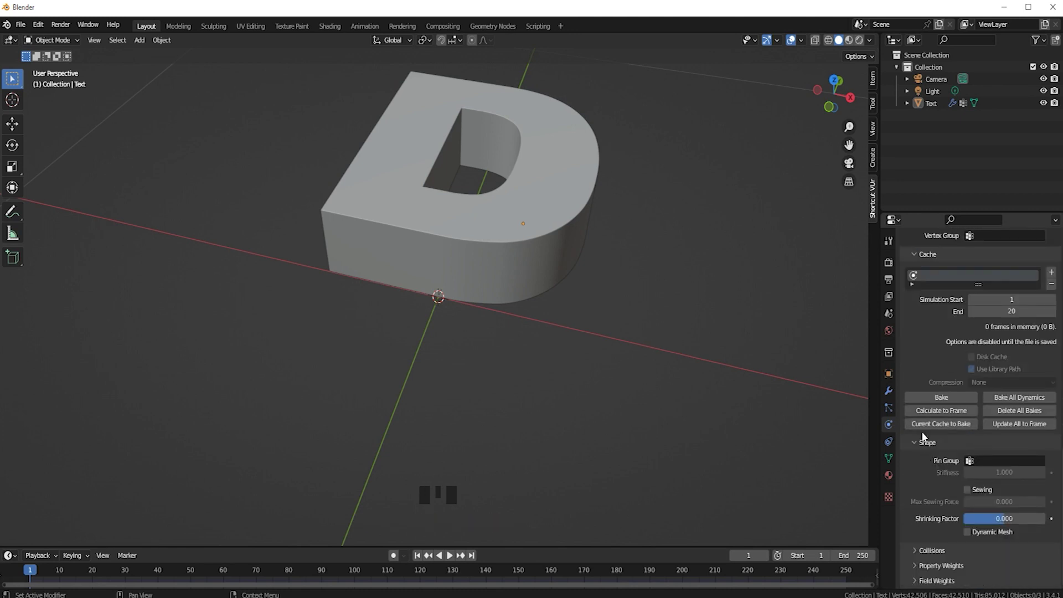
left_click(1005, 461)
left_click(975, 480)
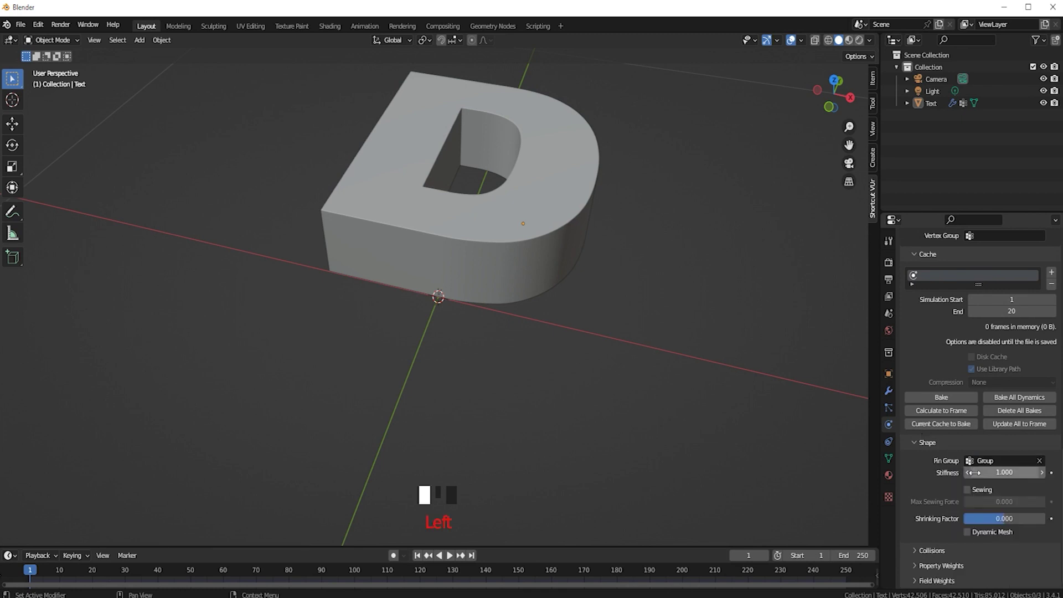
Set the cloth's shrinking factor to -0.2
left_click(1004, 522)
type("-.200")
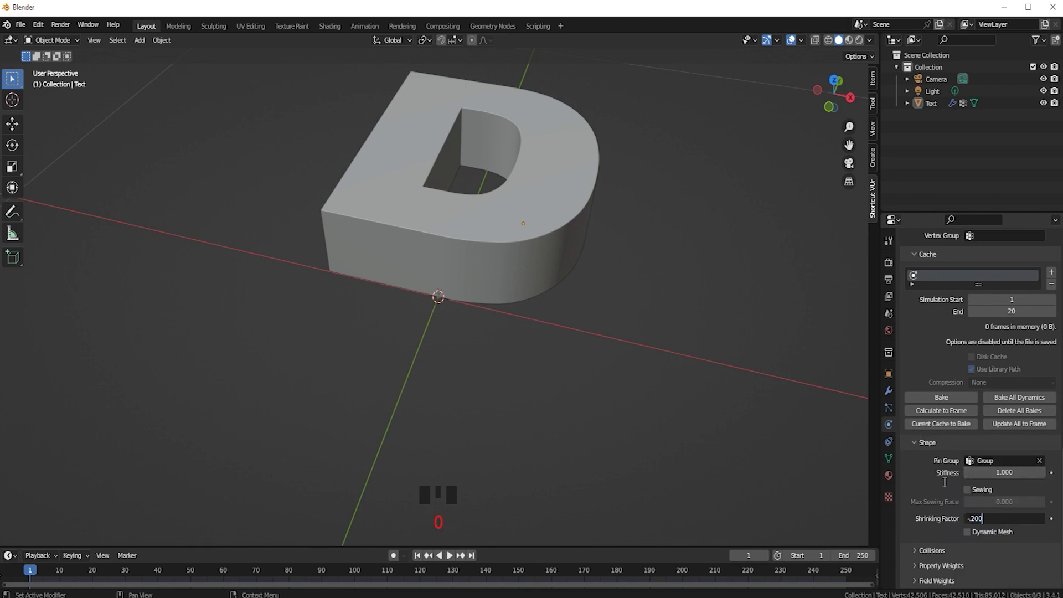
left_click(945, 483)
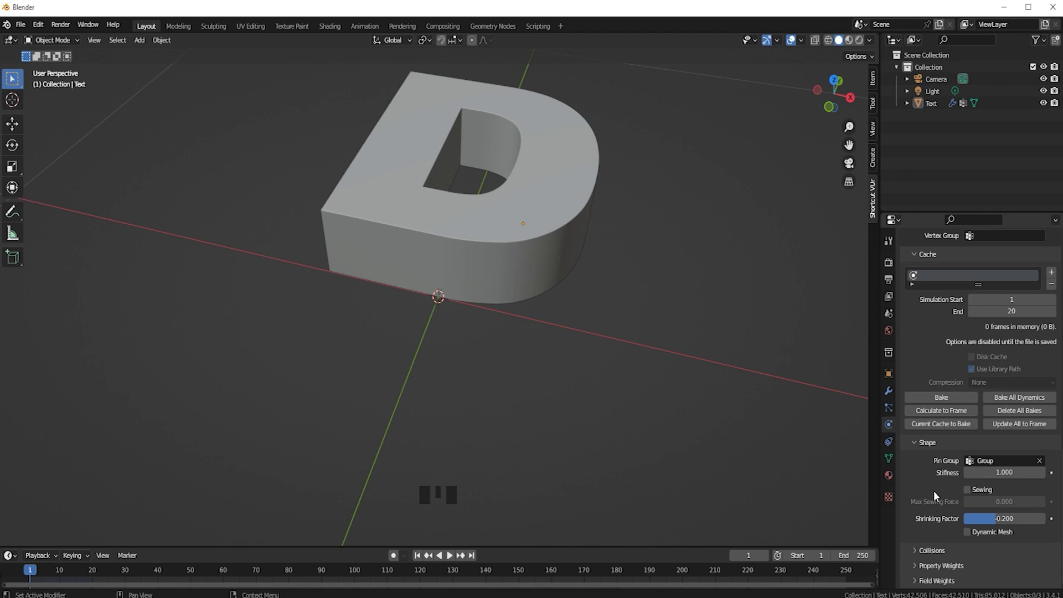
Set the object collision distance of the cloth to 0.0015 m
scroll(932, 532, "down", 2)
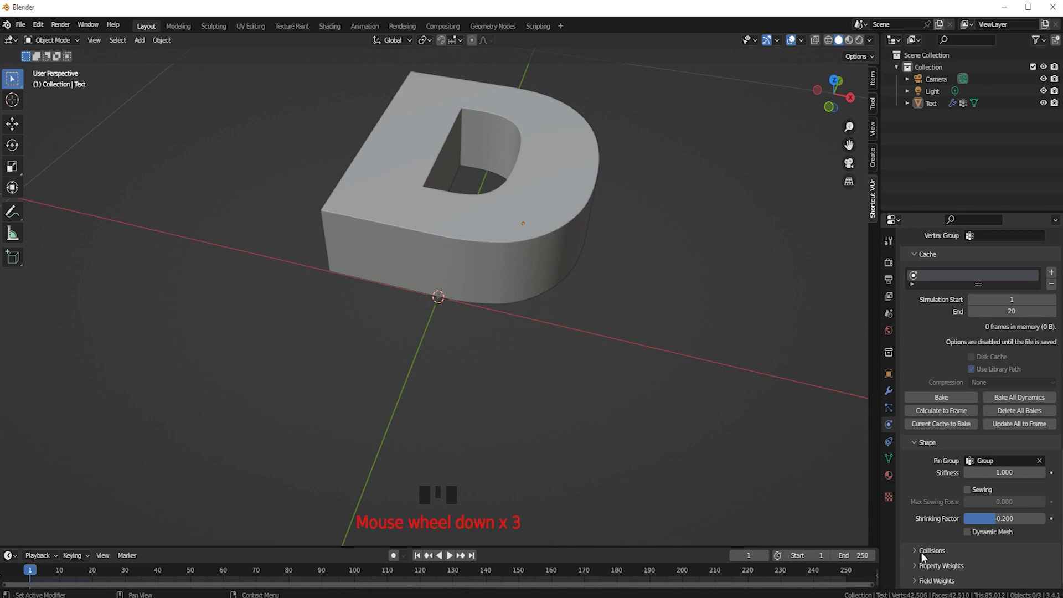
left_click(932, 550)
scroll(932, 551, "down", 2)
left_click(995, 508)
left_click(999, 510)
type("0")
key("Return")
Enable self collisions for the cloth with a distance of 0.0015 m
scroll(992, 490, "down", 3)
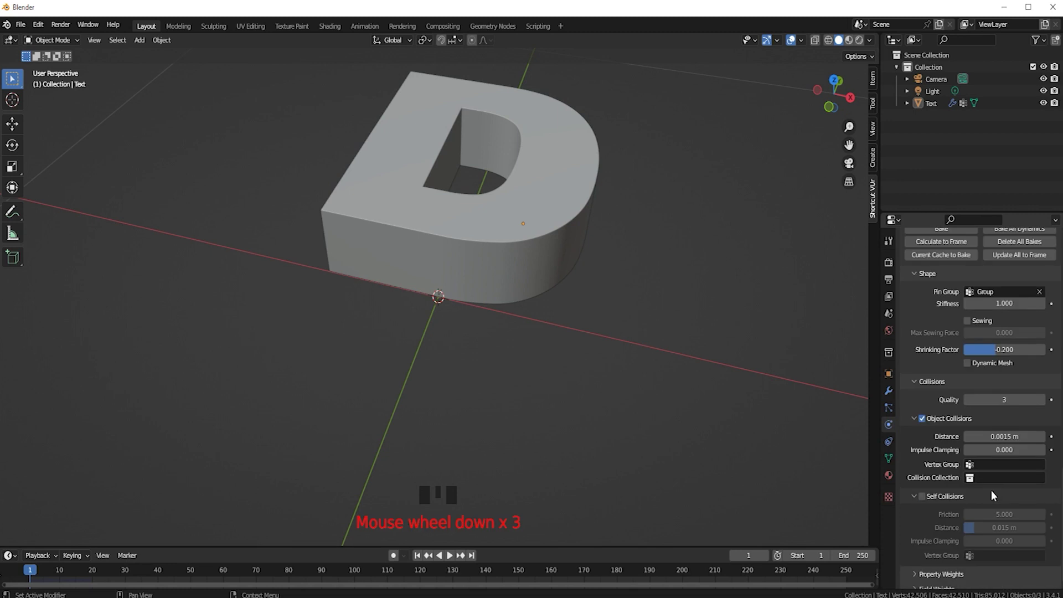
double_click(984, 527)
type("0")
key("Return")
left_click(922, 496)
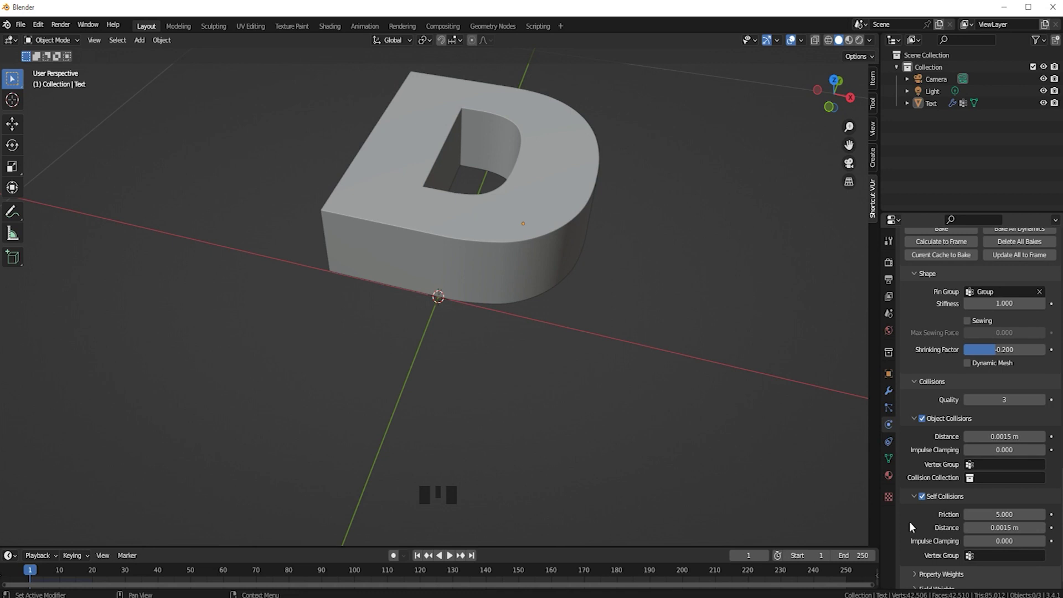
Bake the cloth simulation and play the animation, stopping at frame 30 with the letter inflated
scroll(945, 426, "up", 5)
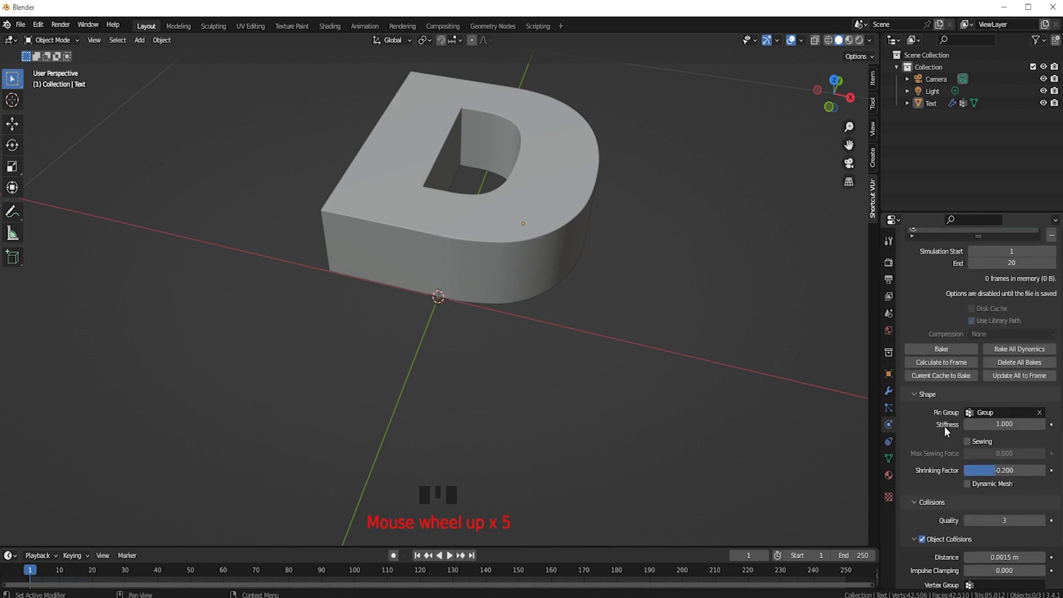
left_click(942, 349)
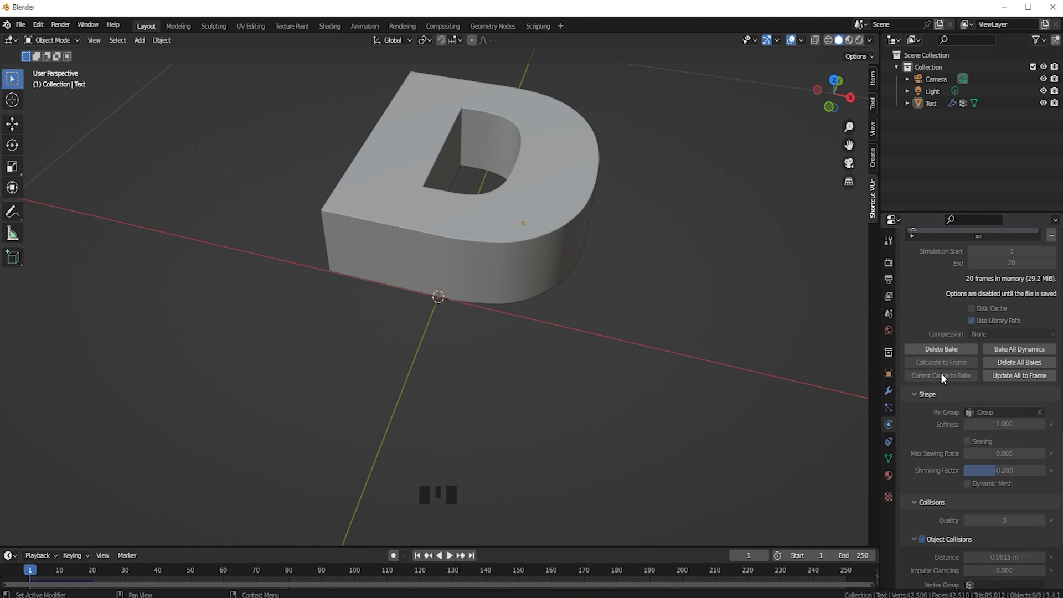
key("space")
key("space")
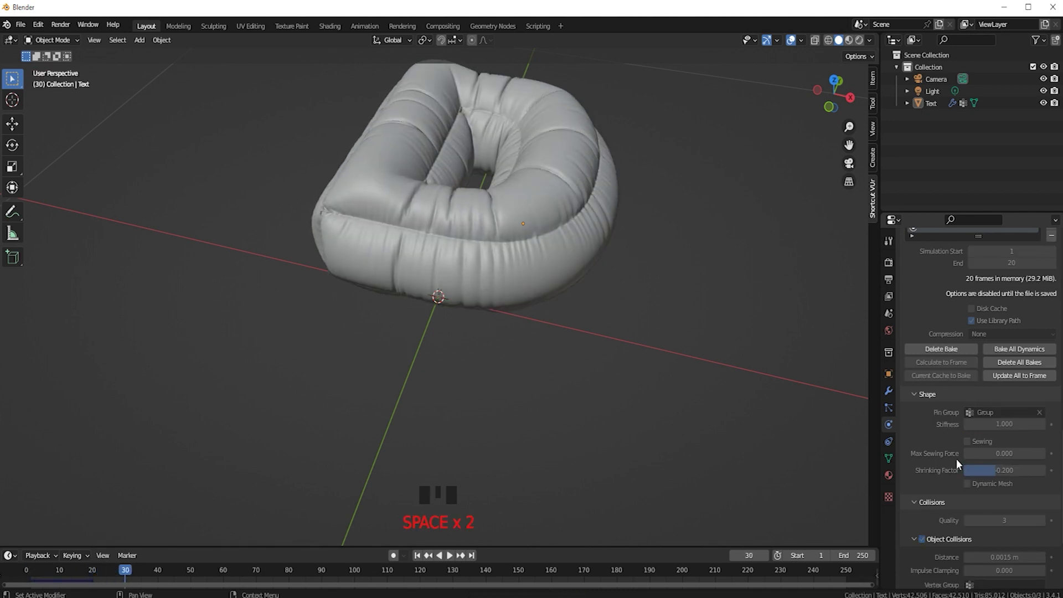
Apply the Bevel and Cloth modifiers to the inflated letter
left_click(889, 391)
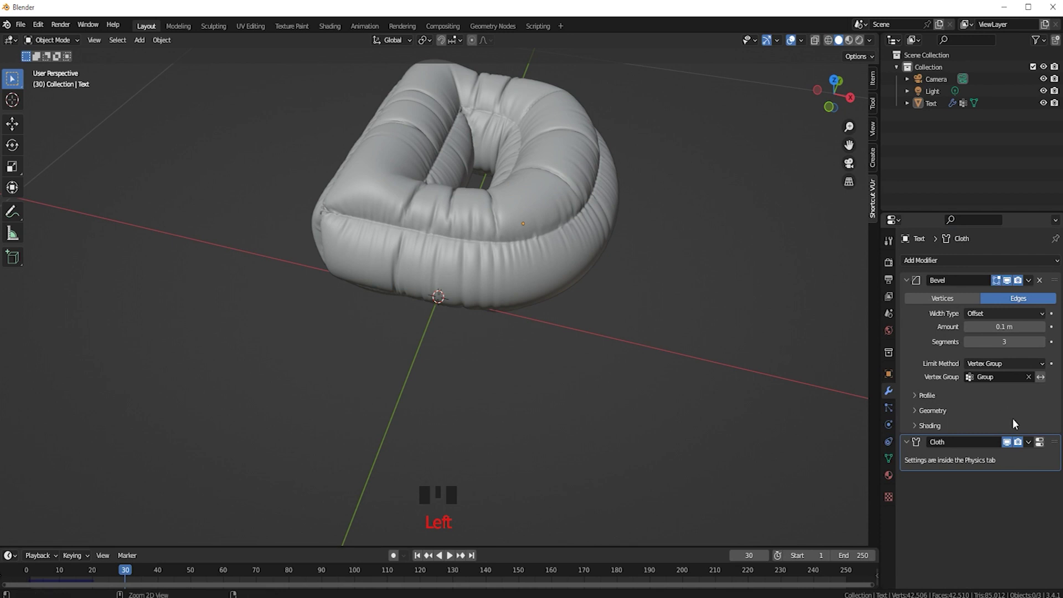
key("ctrl+a")
left_click(1028, 281)
left_click(1021, 294)
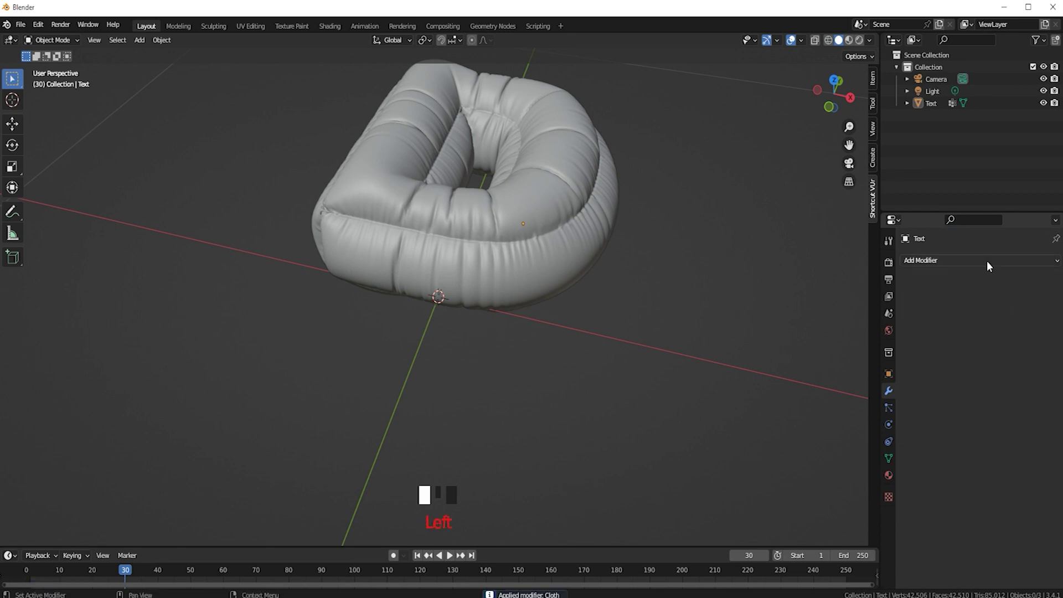
Add a Subdivision modifier with 4 viewport levels to the letter and apply it
left_click(987, 263)
left_click(866, 481)
left_click(1043, 314)
left_click(1043, 314)
scroll(994, 316, "down", 2)
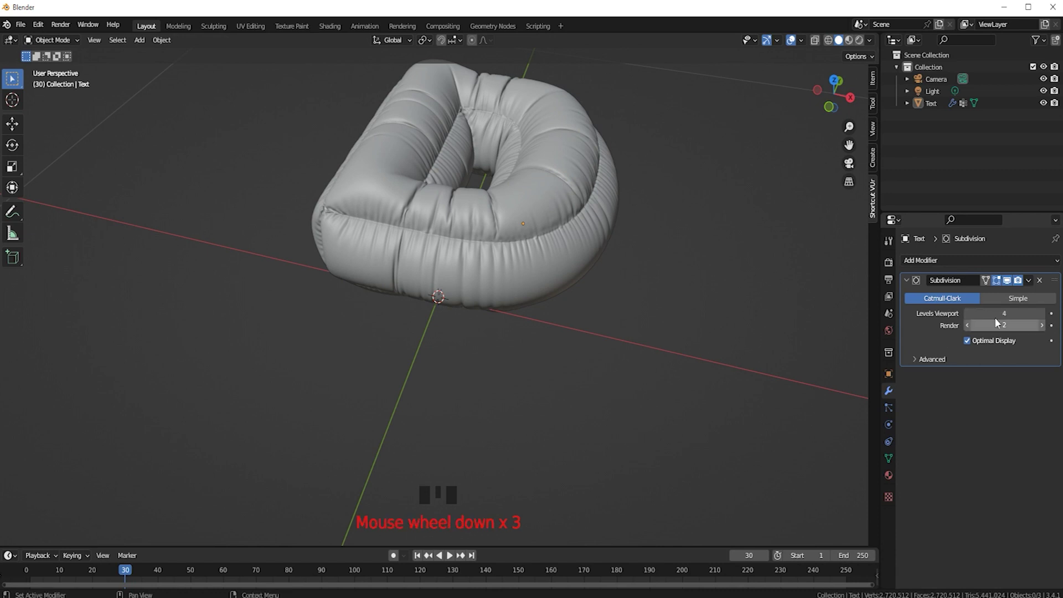
left_click(1029, 281)
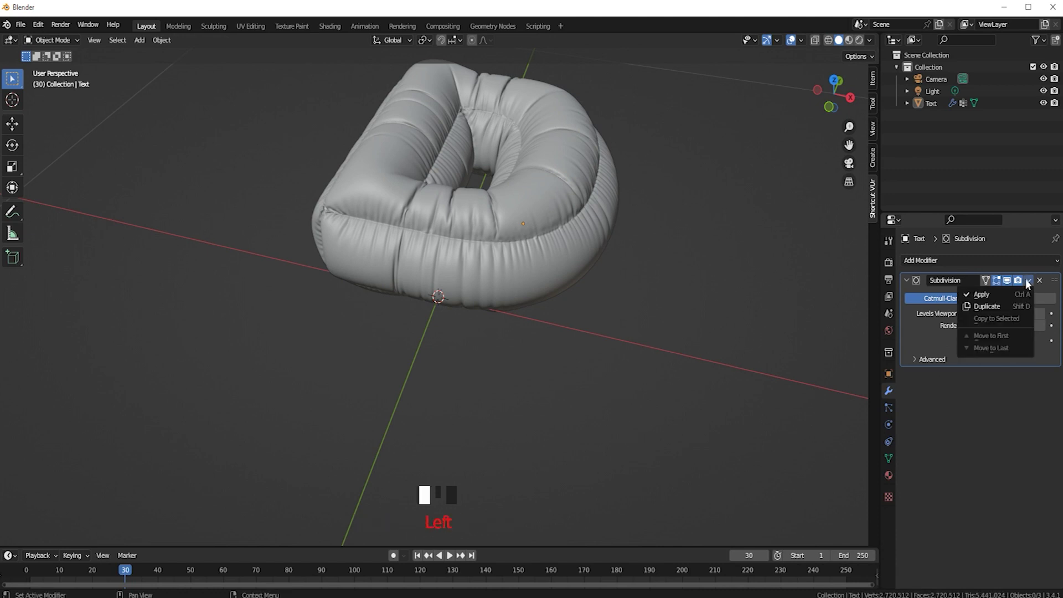
left_click(1000, 295)
Switch the viewport to rendered shading and scale up the letter D freely
scroll(572, 320, "down", 3)
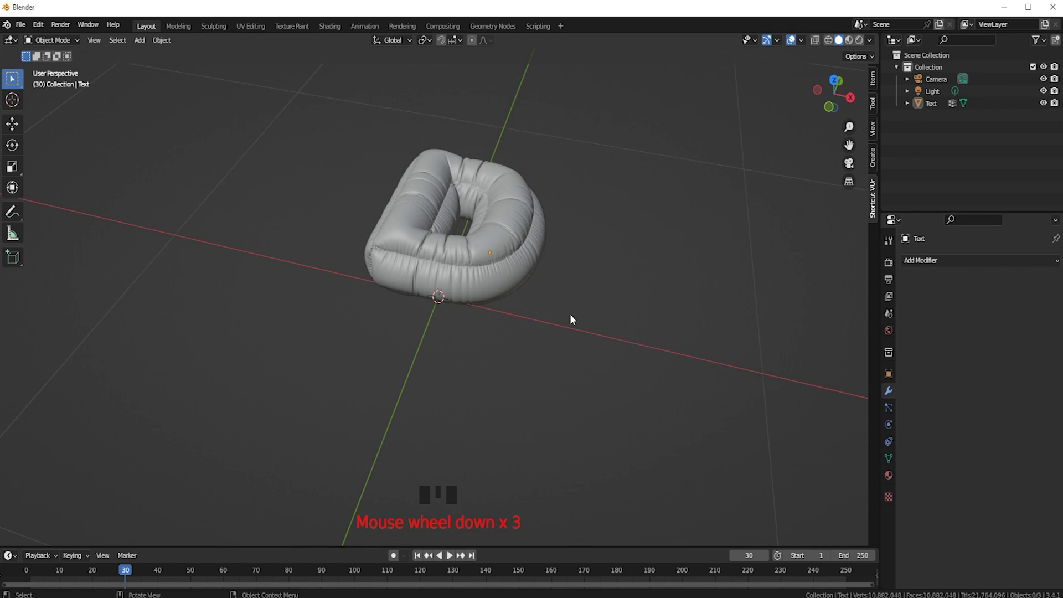
left_click(858, 40)
left_click(849, 164)
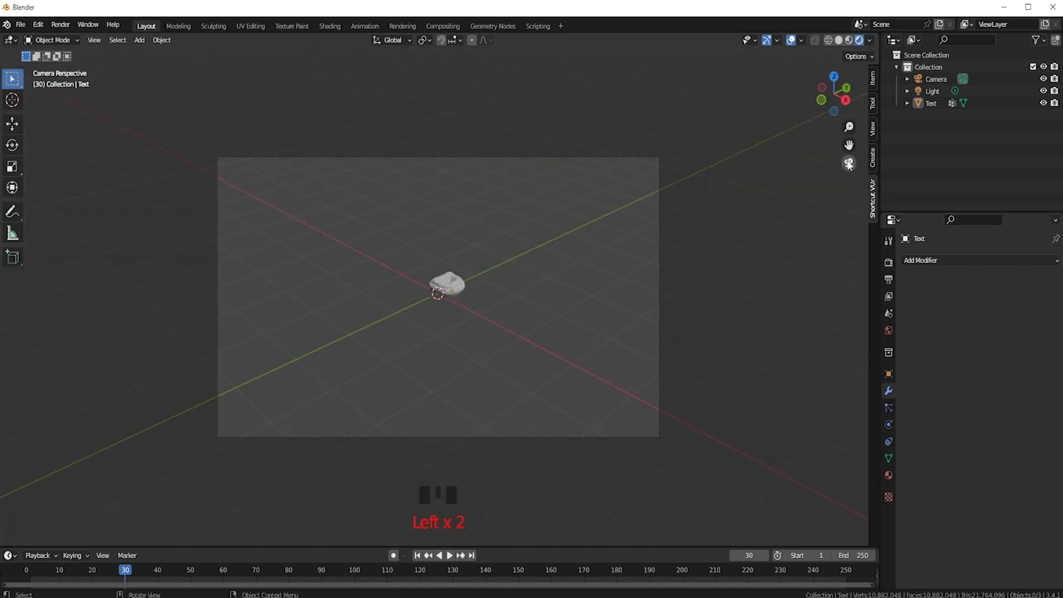
left_click(849, 163)
left_click(508, 256)
key("s")
left_click(607, 284)
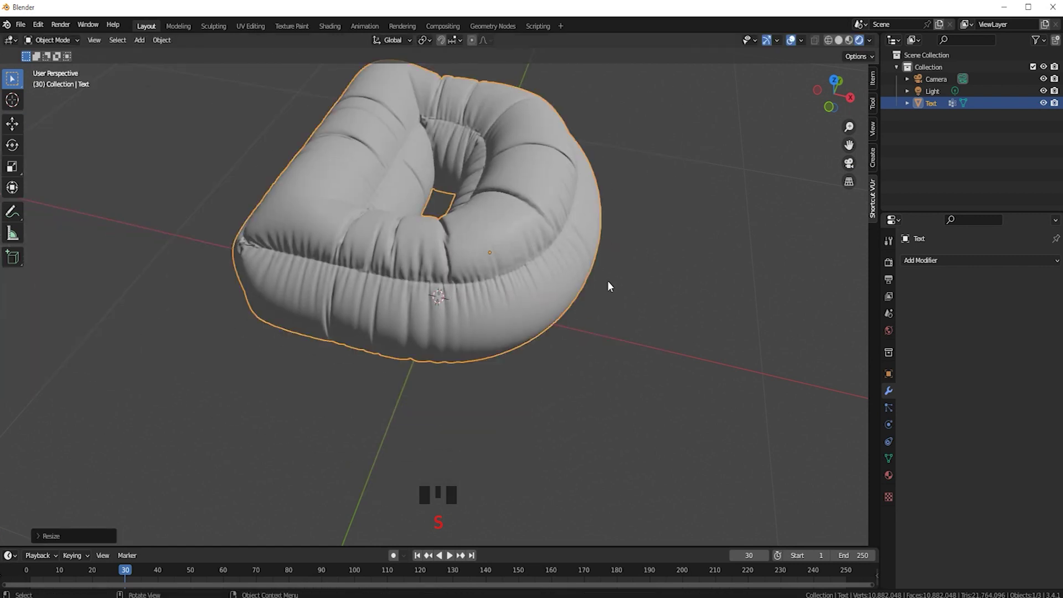
Enlarge the letter to nearly twice its size in the camera view and deselect it
scroll(608, 284, "down", 4)
left_click(849, 164)
key("s")
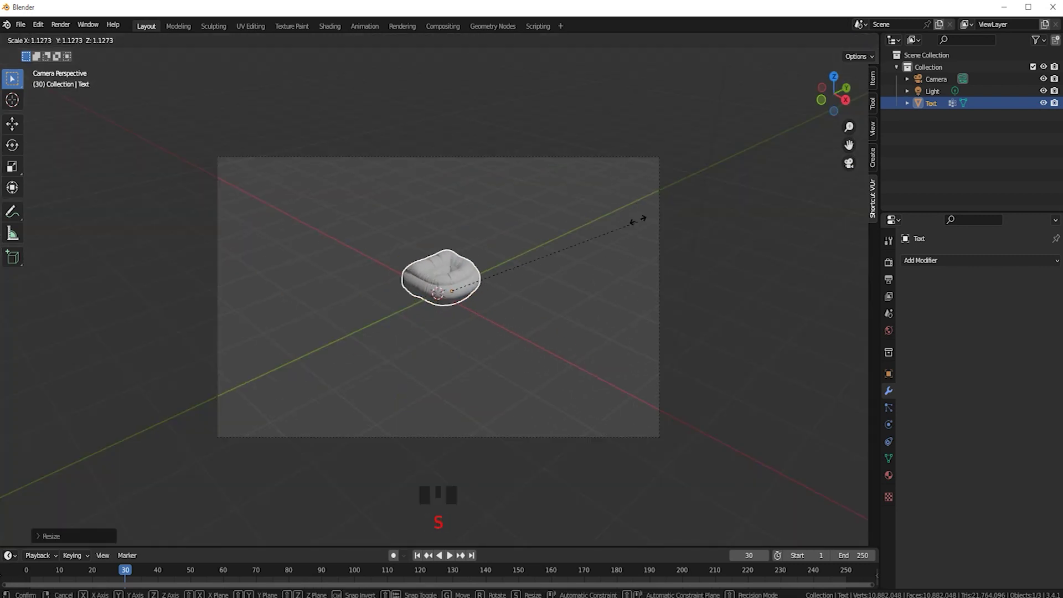
left_click(735, 80)
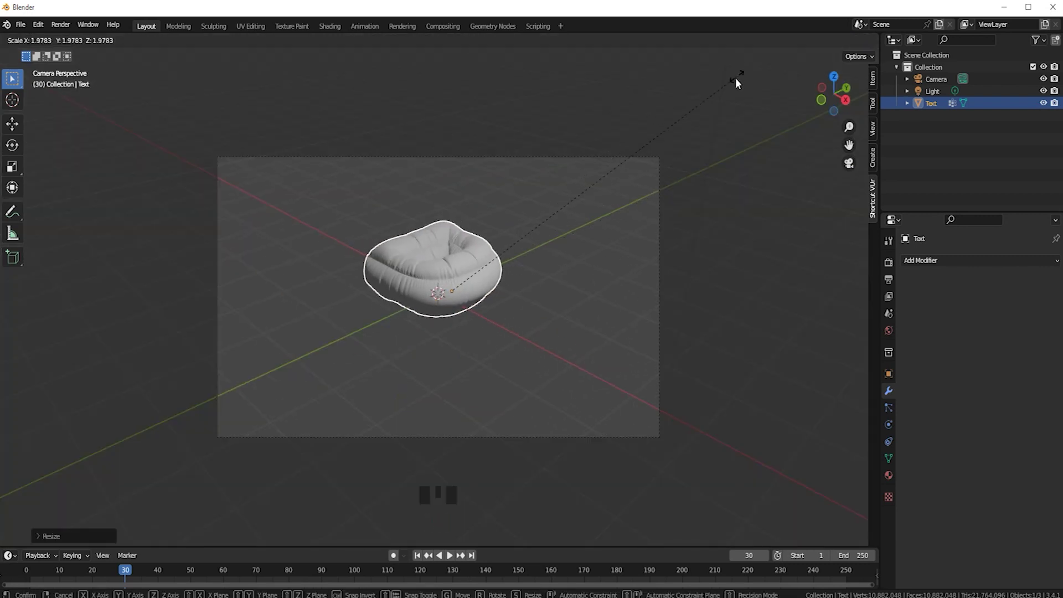
key("s")
left_click(454, 327)
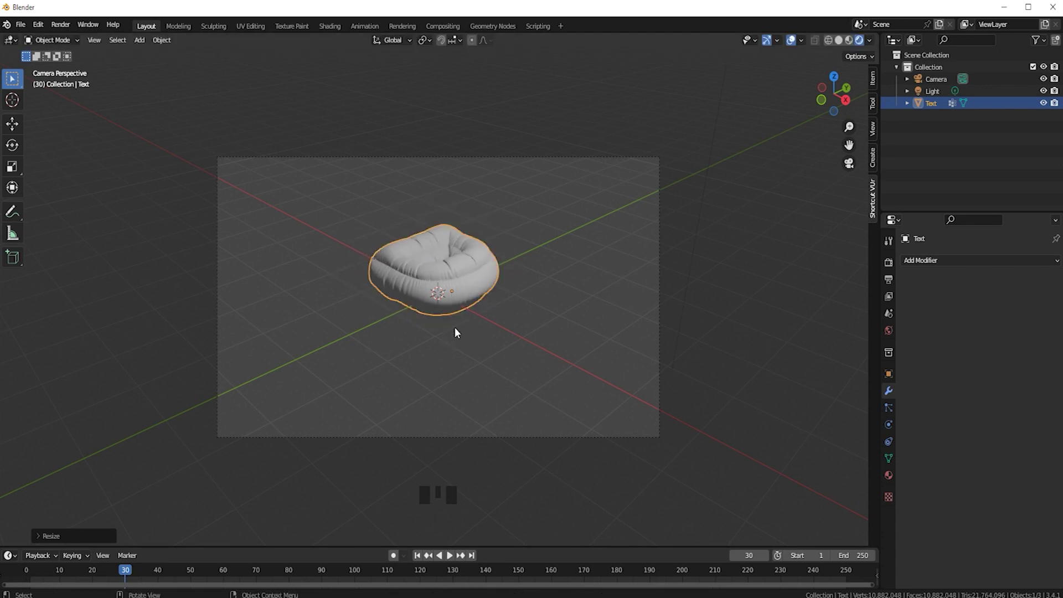
left_click(453, 327)
key("s")
left_click(440, 313)
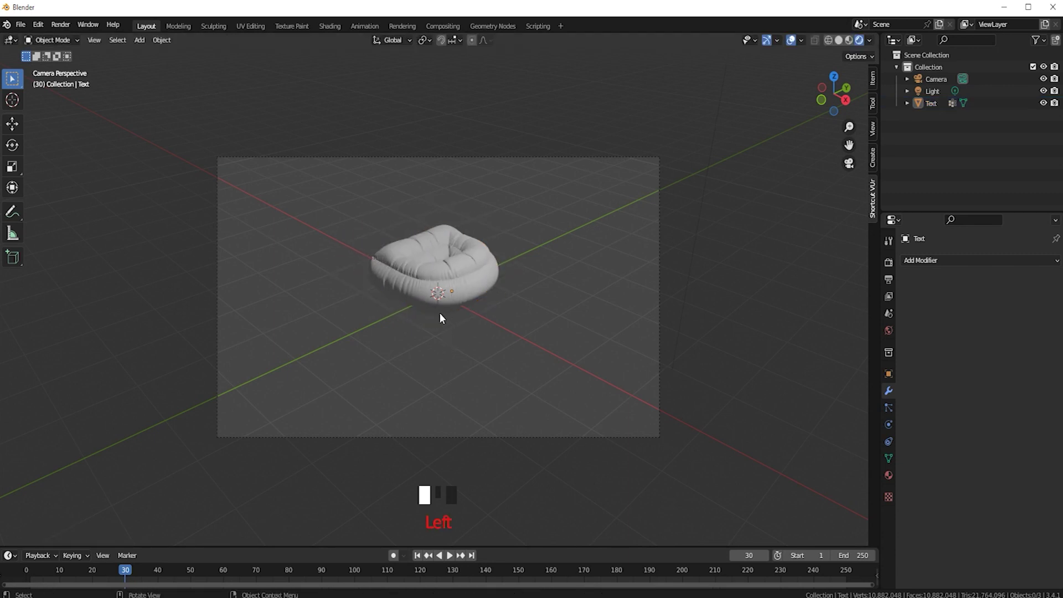
Rotate the letter freely until it stands upright facing the camera, and return to the select tool
left_click(13, 145)
mouse_move(453, 253)
left_mouse_down()
mouse_move(423, 293)
mouse_move(429, 280)
mouse_move(477, 304)
mouse_move(460, 247)
left_mouse_up()
left_click(572, 297)
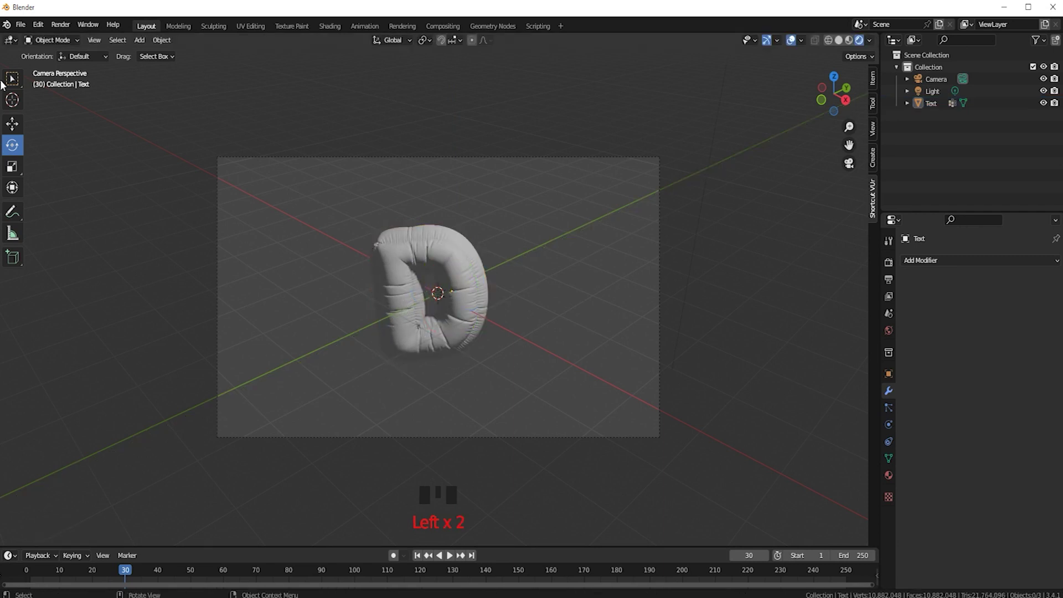
key("w")
Create a new material for the letter and set its Metallic value to 1
scroll(513, 292, "up", 3)
left_click(888, 475)
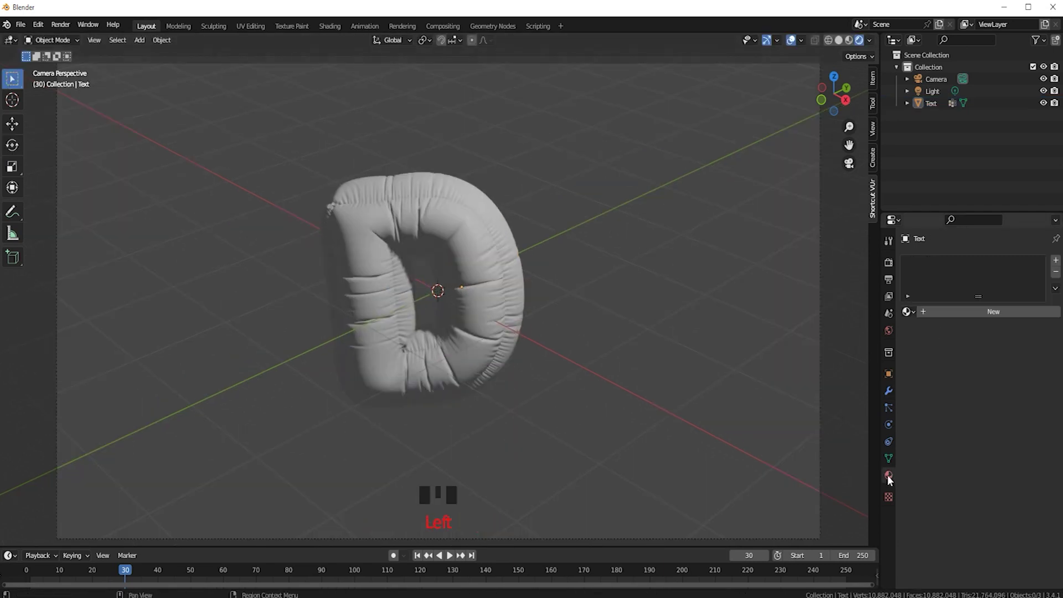
left_click(995, 312)
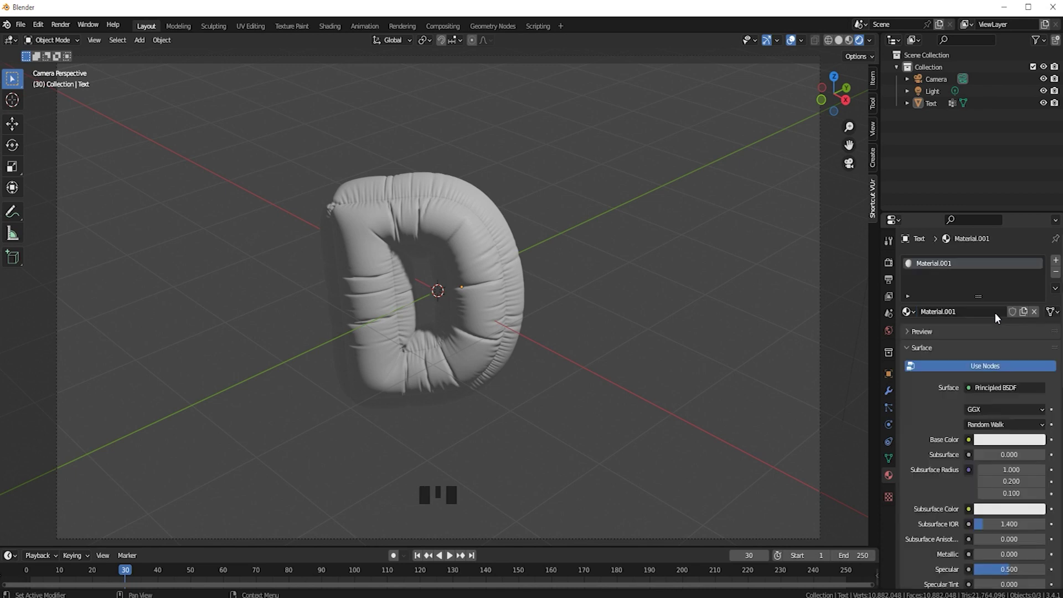
scroll(1010, 472, "down", 4)
left_click_drag(1009, 458, 1045, 458)
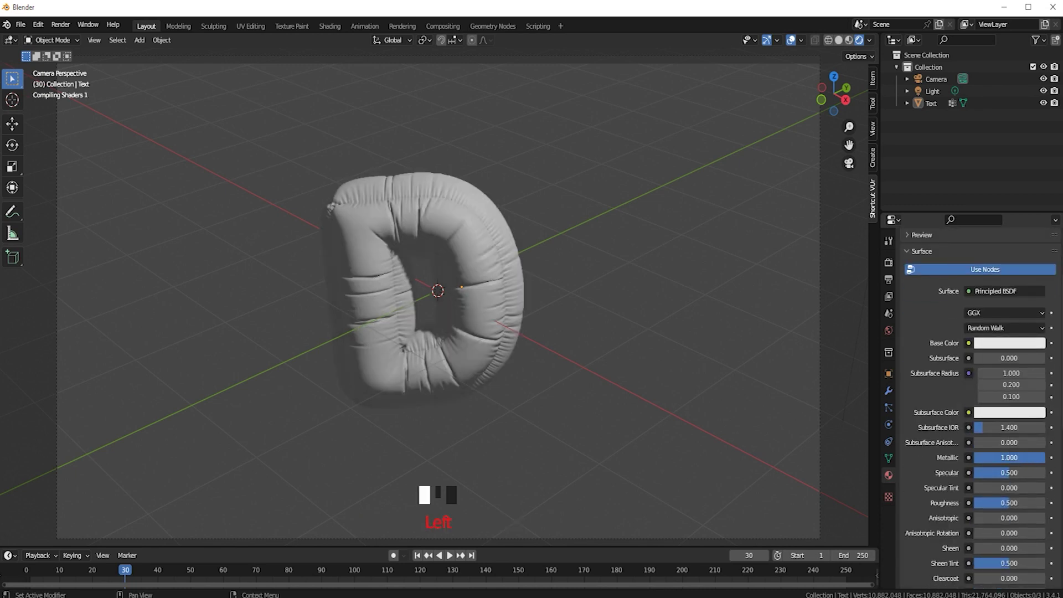
Change the material's base color to bright sky blue and its roughness to 0.522
left_click(1005, 343)
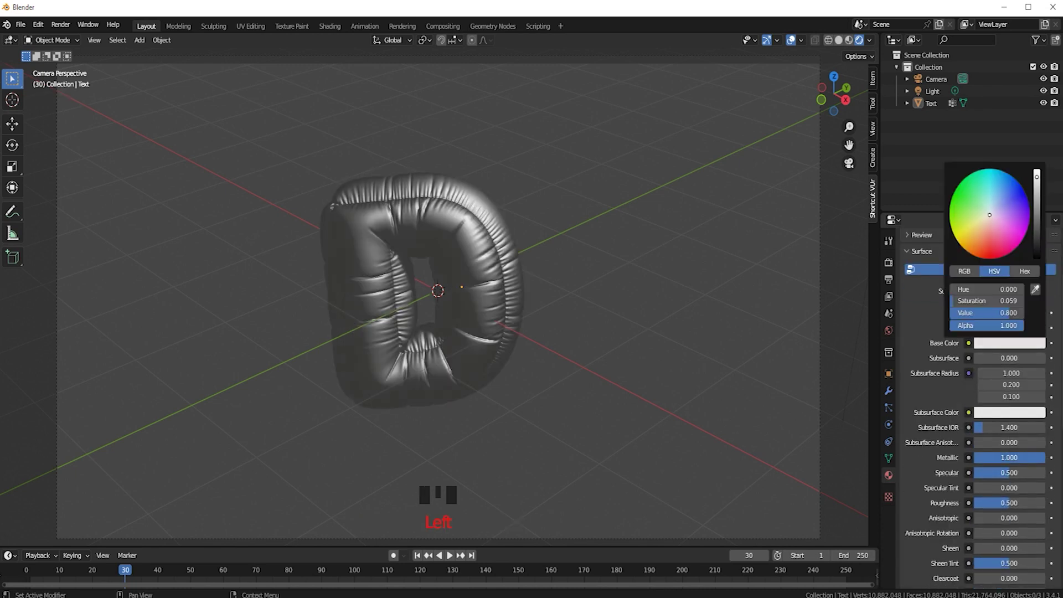
left_click_drag(990, 215, 1004, 177)
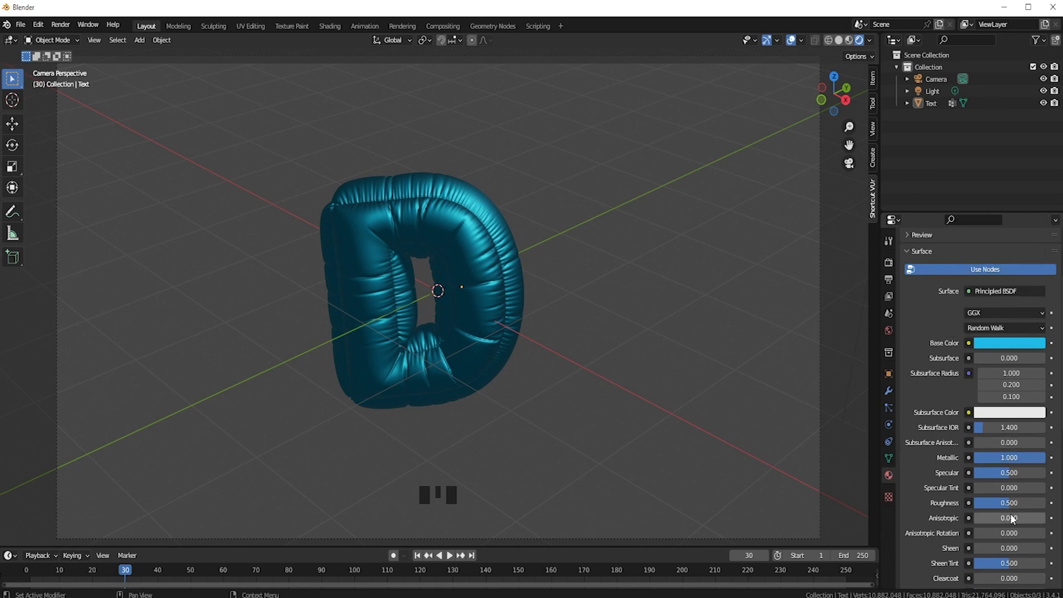
left_click_drag(1008, 503, 1012, 503)
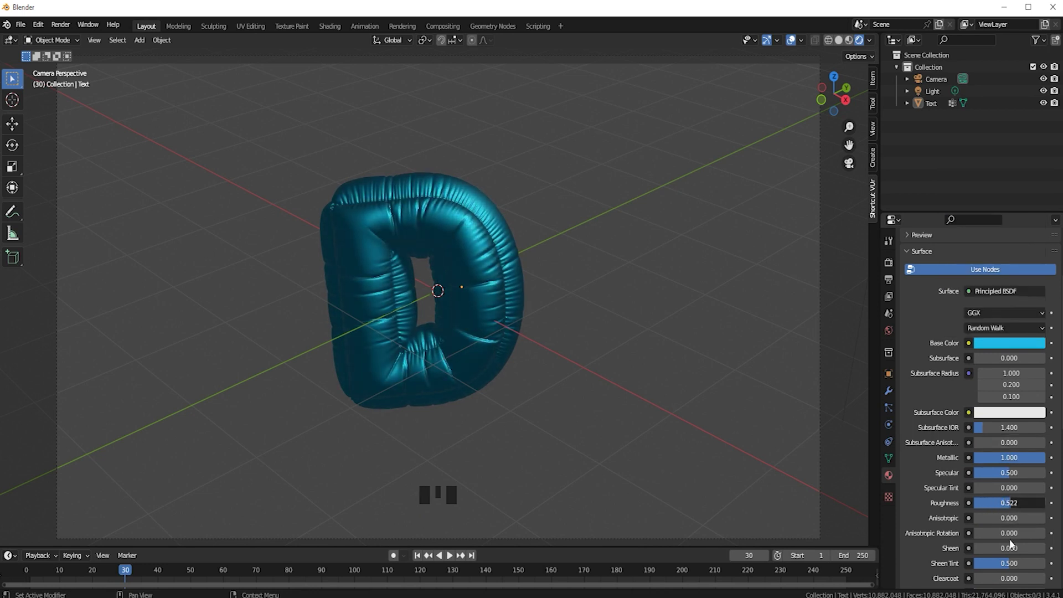
Set the material's Transmission to 0.664
scroll(1015, 485, "down", 5)
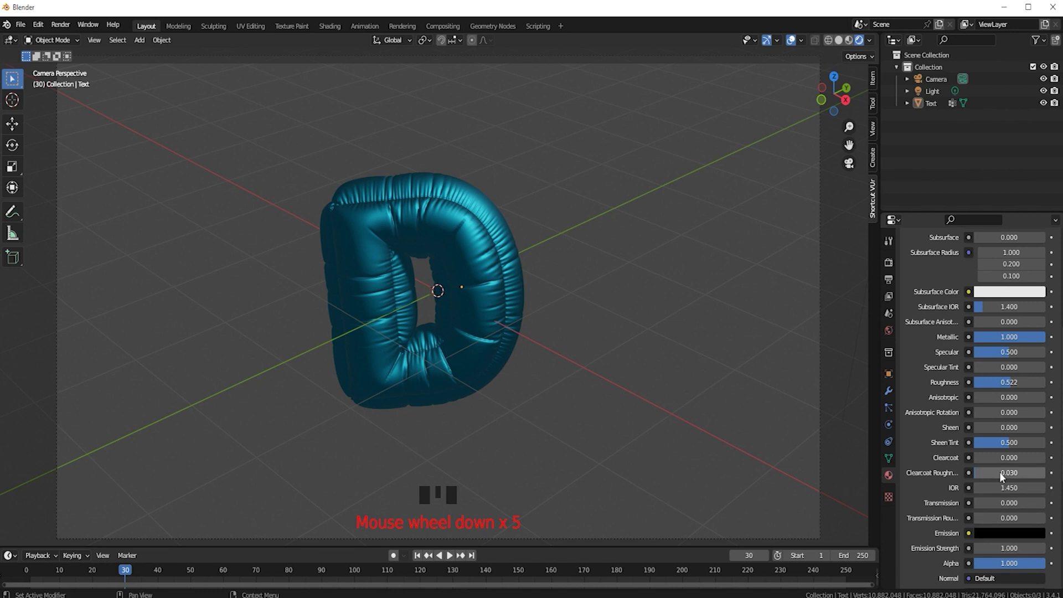
scroll(1003, 481, "down", 3)
scroll(991, 482, "up", 1)
scroll(989, 480, "up", 1)
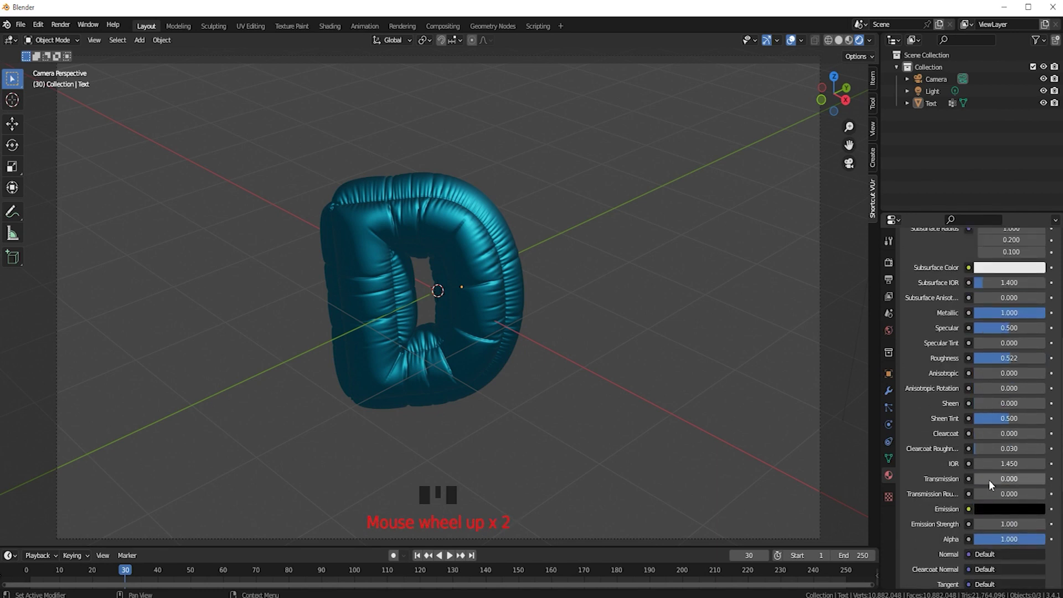
left_click_drag(982, 480, 1022, 478)
scroll(611, 394, "down", 2)
scroll(611, 394, "down", 1)
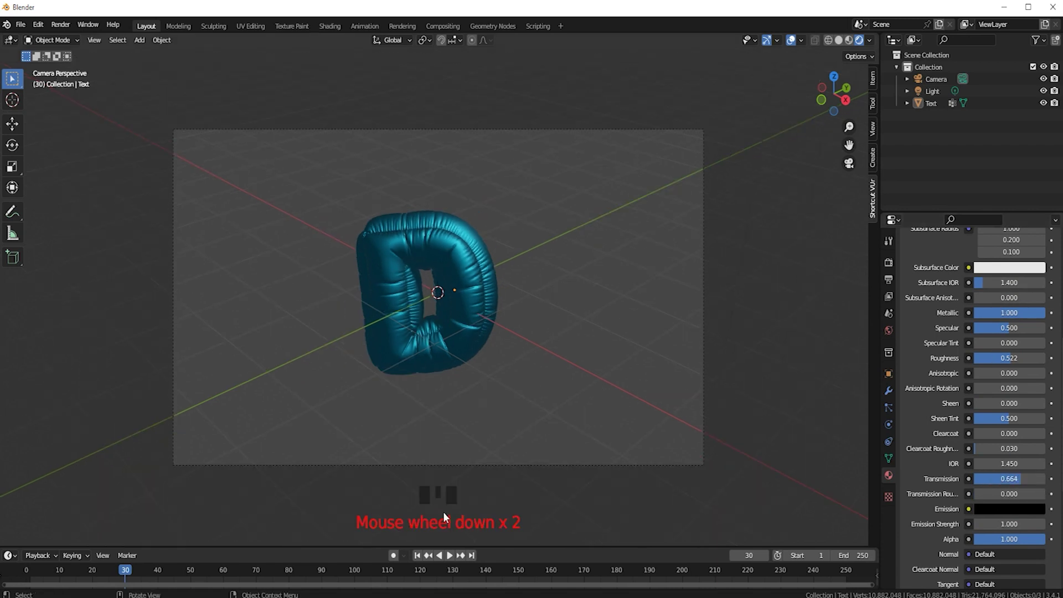
Try the Cycles render engine on the letter and return to Eevee
left_click(888, 262)
left_click(888, 242)
left_click(889, 280)
scroll(942, 275, "up", 5)
left_click(908, 257)
left_click(888, 263)
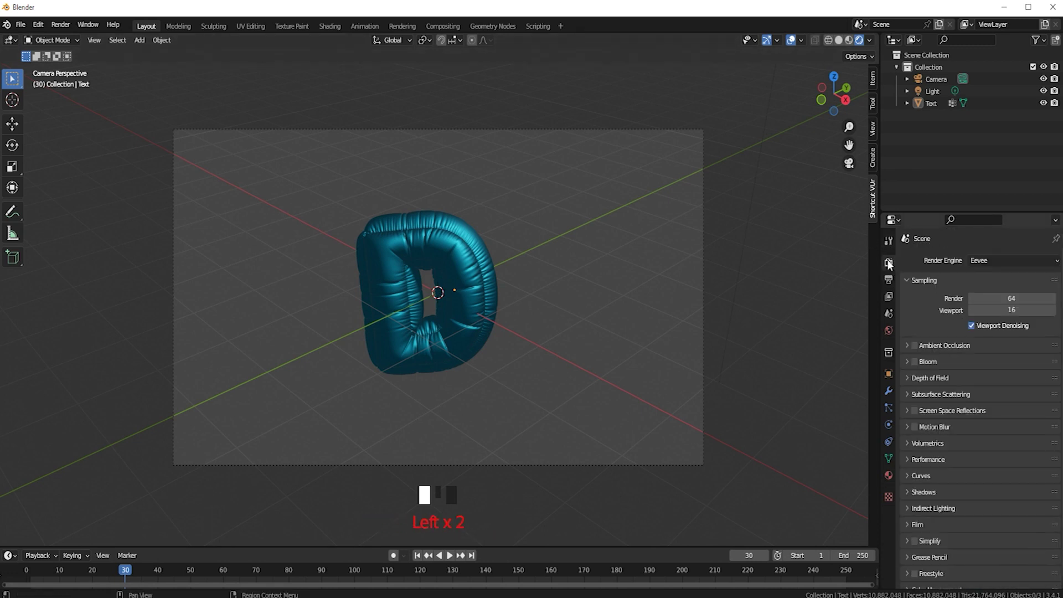
left_click(1030, 260)
left_click(993, 300)
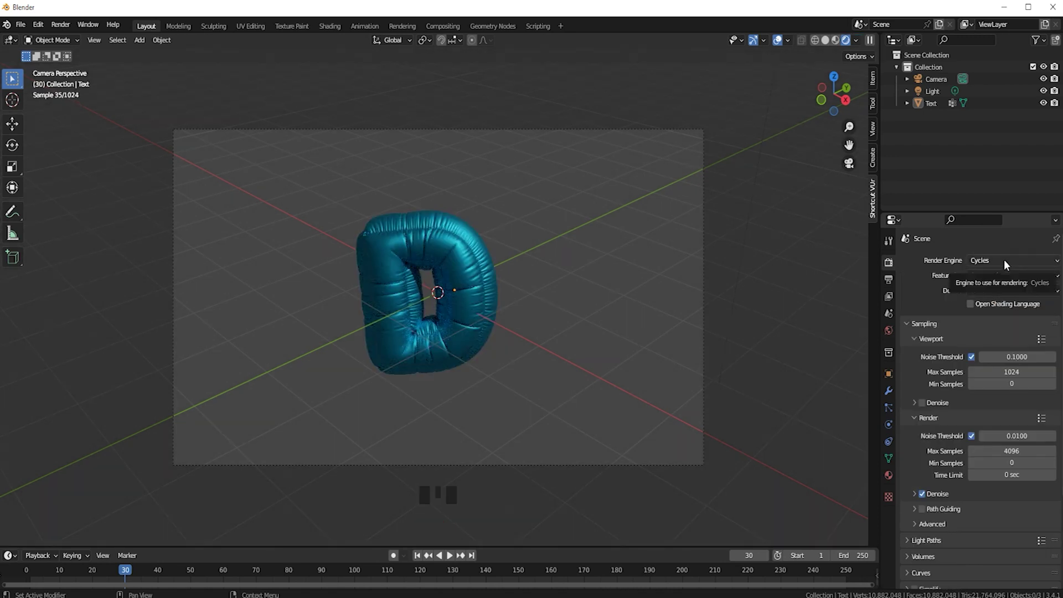
left_click(1005, 260)
left_click(992, 274)
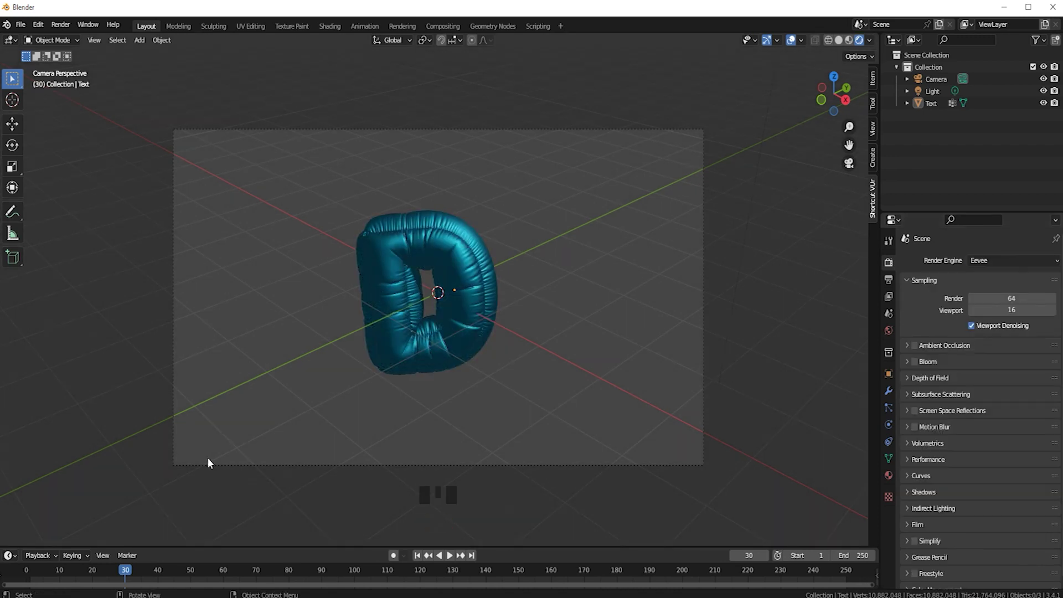
Render the camera view as a still image and move the render result window fully into view
left_click(61, 24)
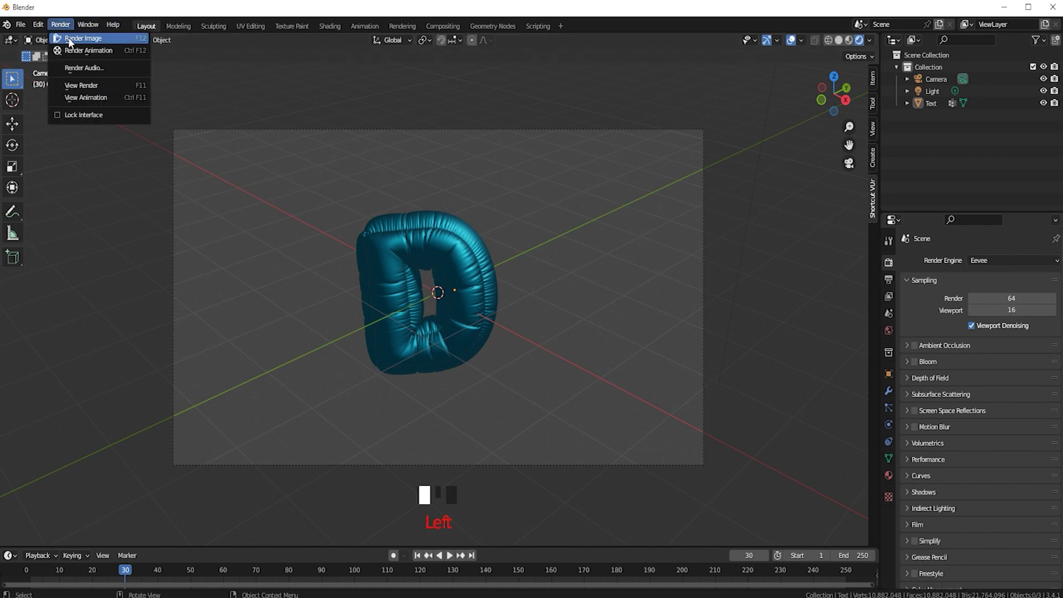
left_click(68, 38)
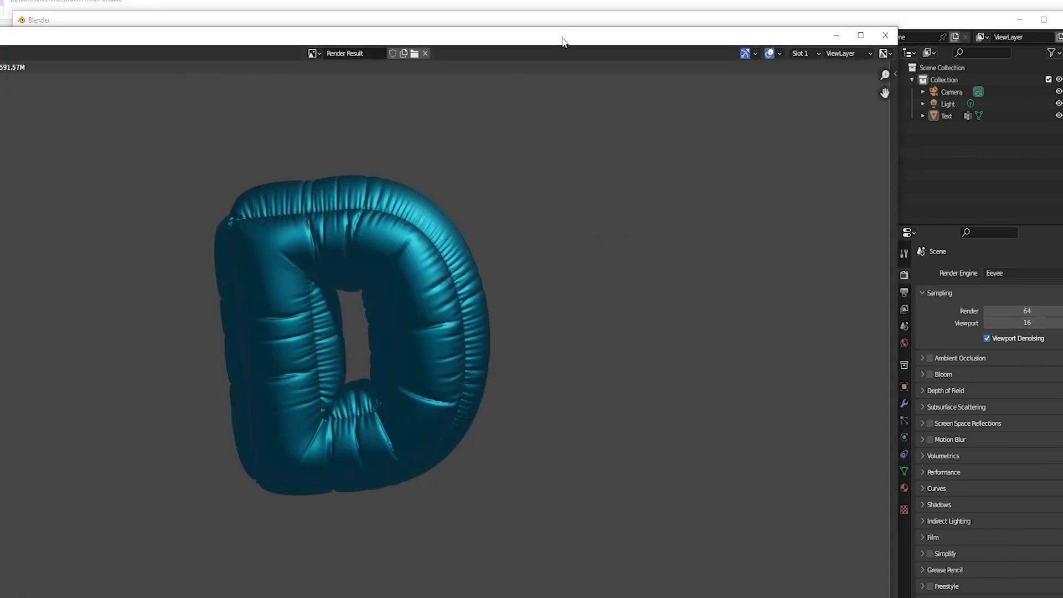
left_click_drag(562, 38, 721, 15)
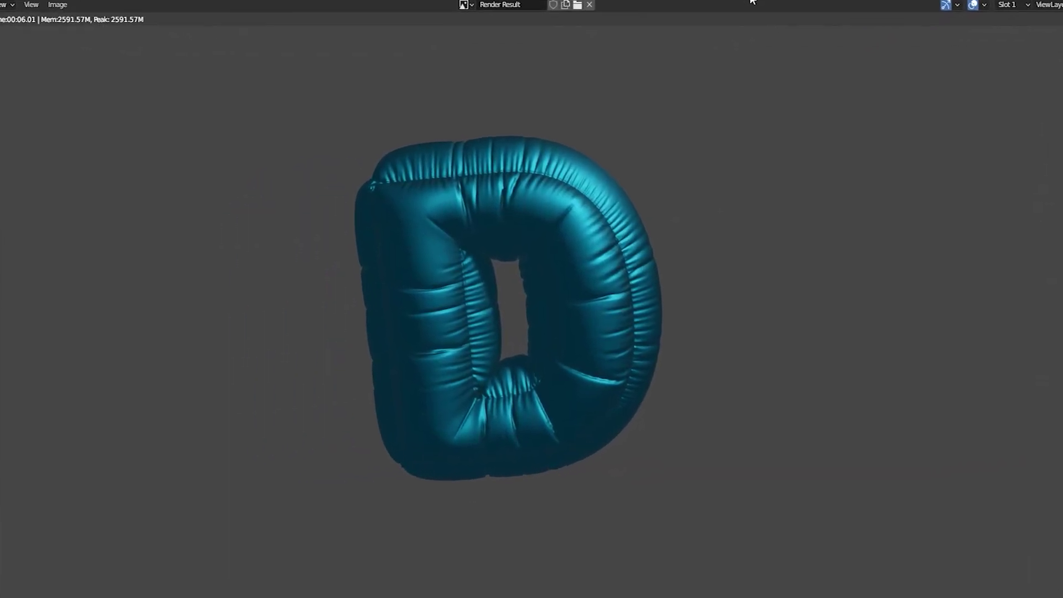